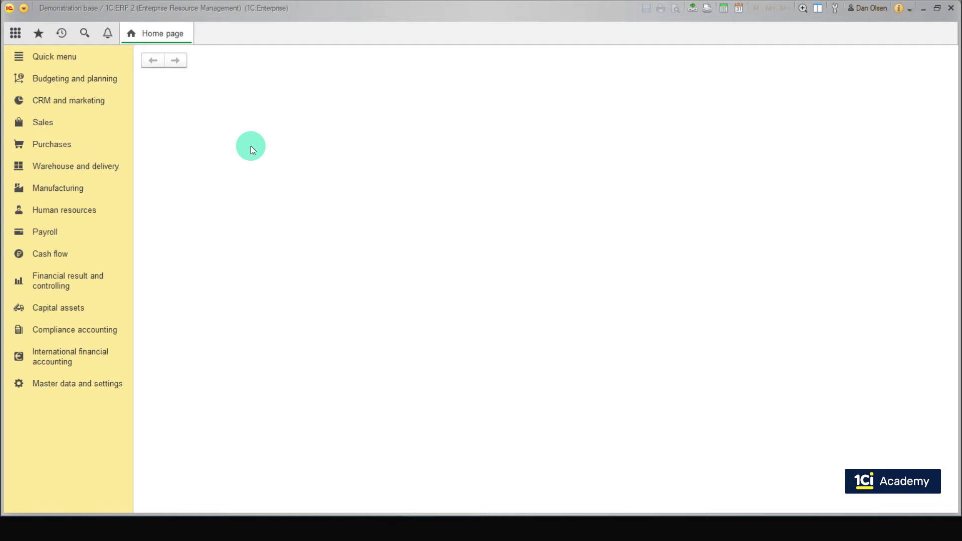
# - Create a new Purchase of services and other assets document from Purchase documents (all)
pyautogui.click(67, 148)
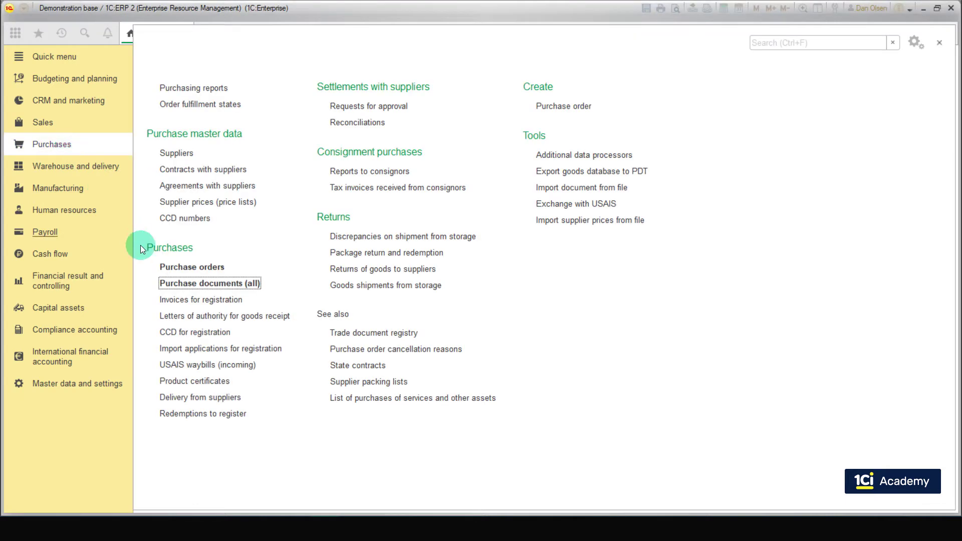
pyautogui.click(197, 282)
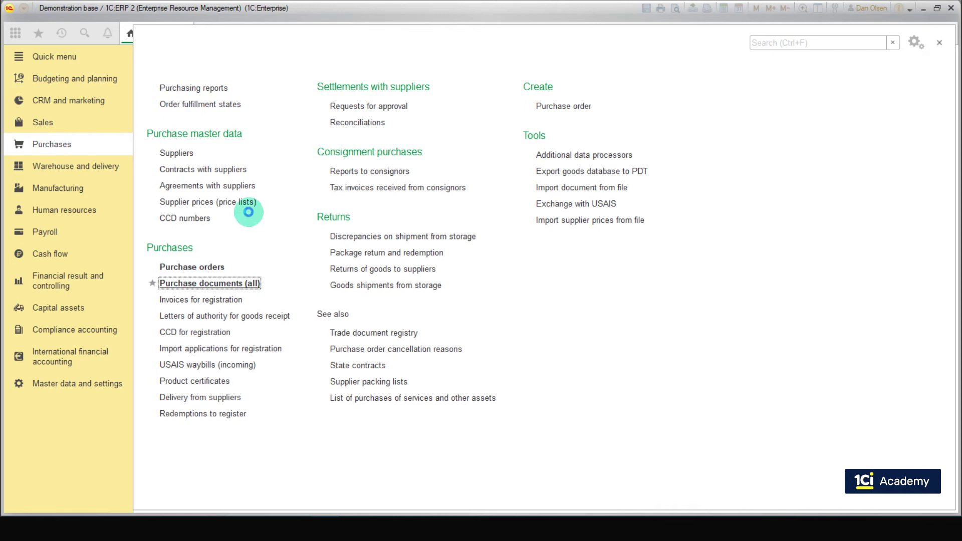
pyautogui.click(185, 131)
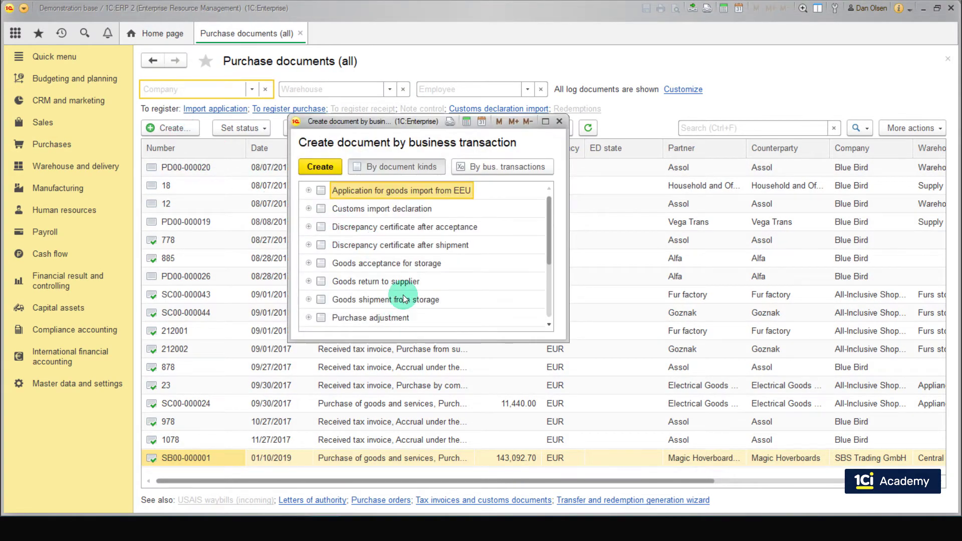
pyautogui.scroll(-2, 404, 300)
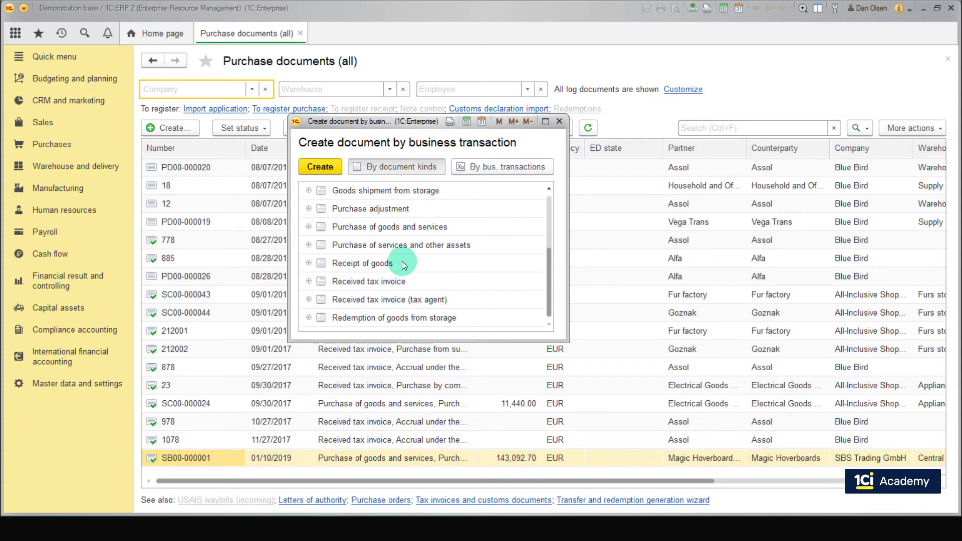
pyautogui.doubleClick(407, 245)
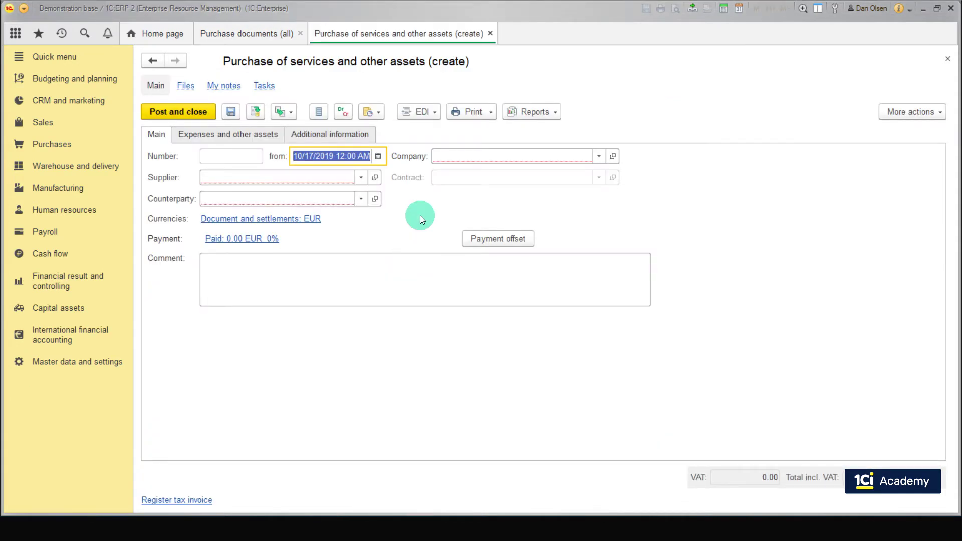
# - Set the supplier to Rent and Electricity and the company to SBS Manufacturing
pyautogui.click(361, 178)
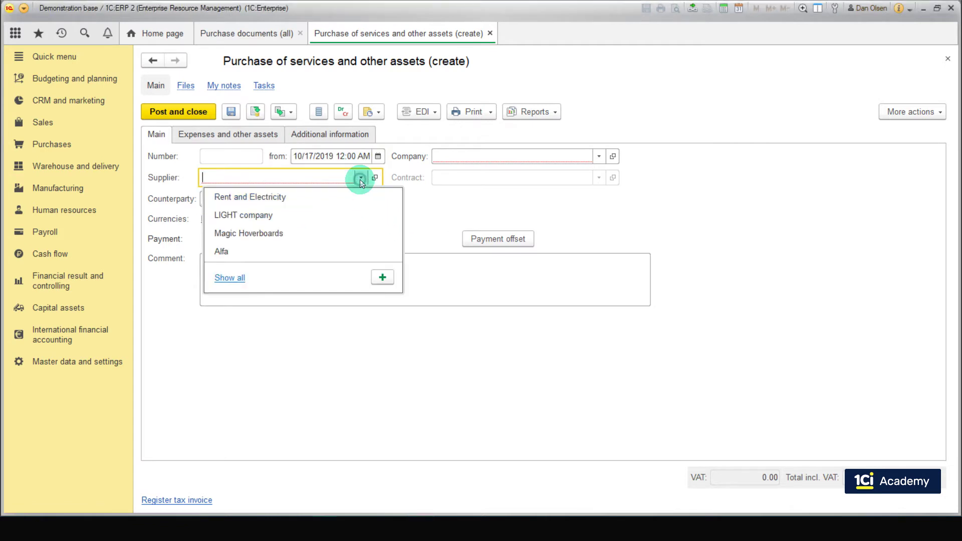
pyautogui.click(328, 198)
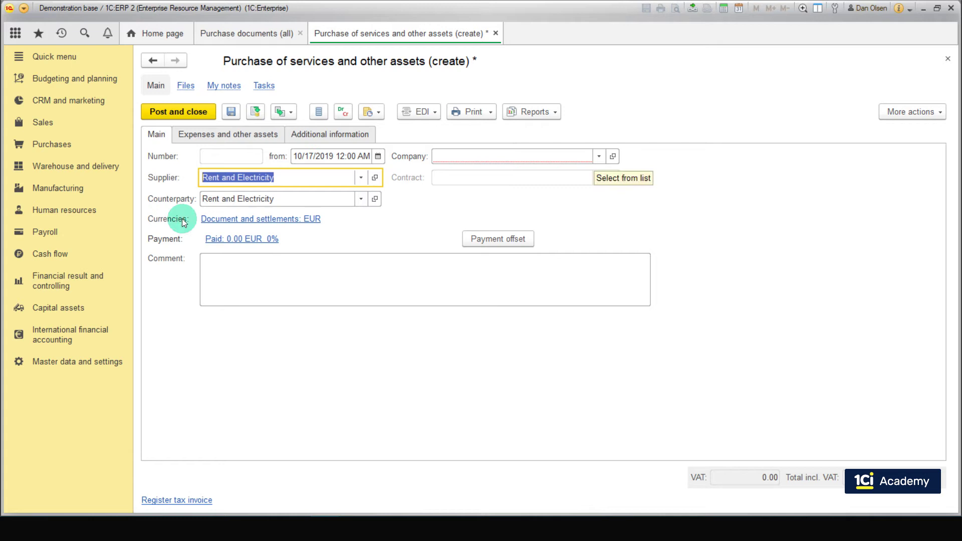
pyautogui.click(598, 155)
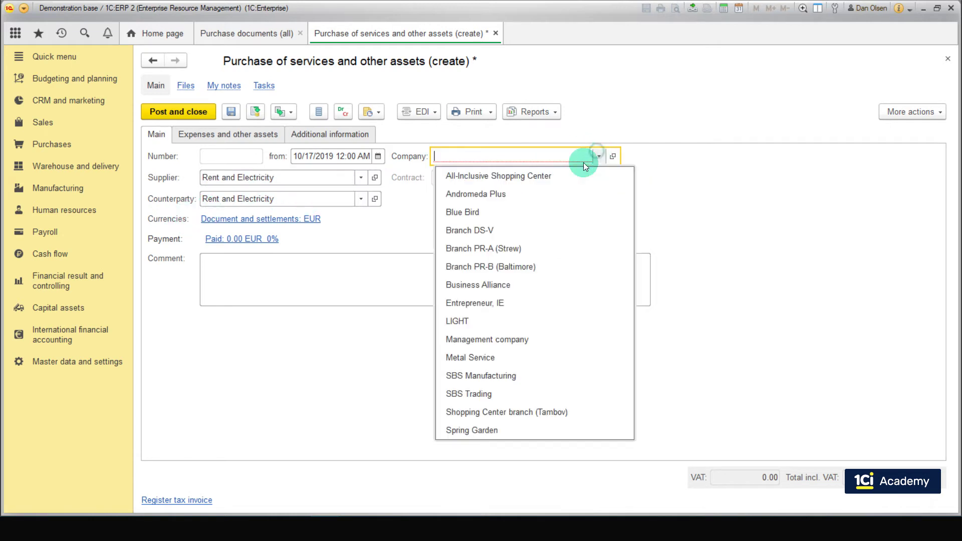
pyautogui.click(617, 376)
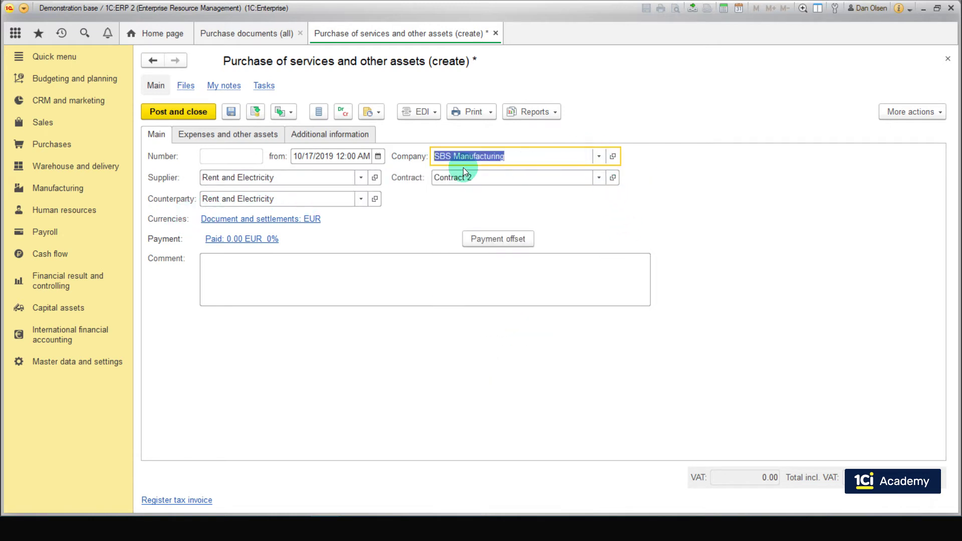
# - Add two expense lines with content 'Electricity bil'
pyautogui.click(259, 137)
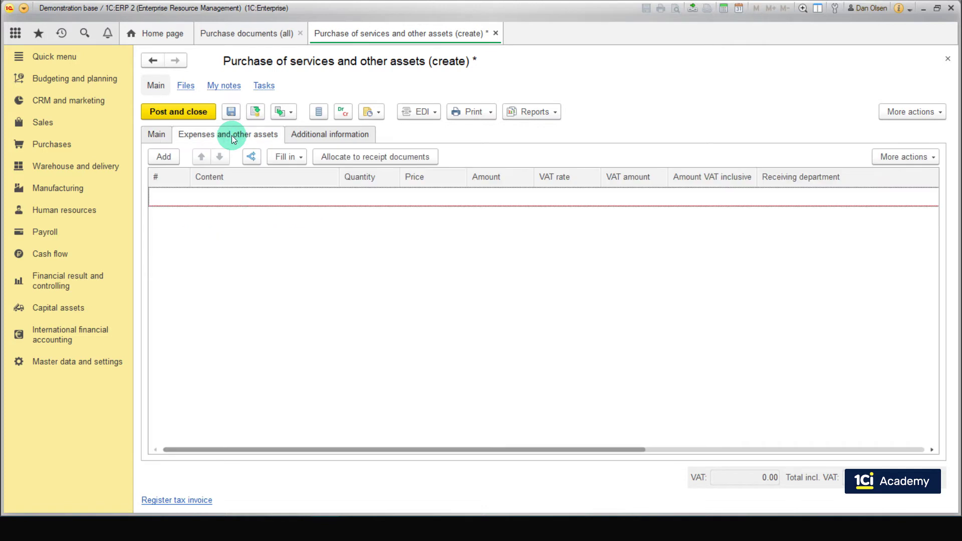
pyautogui.click(164, 158)
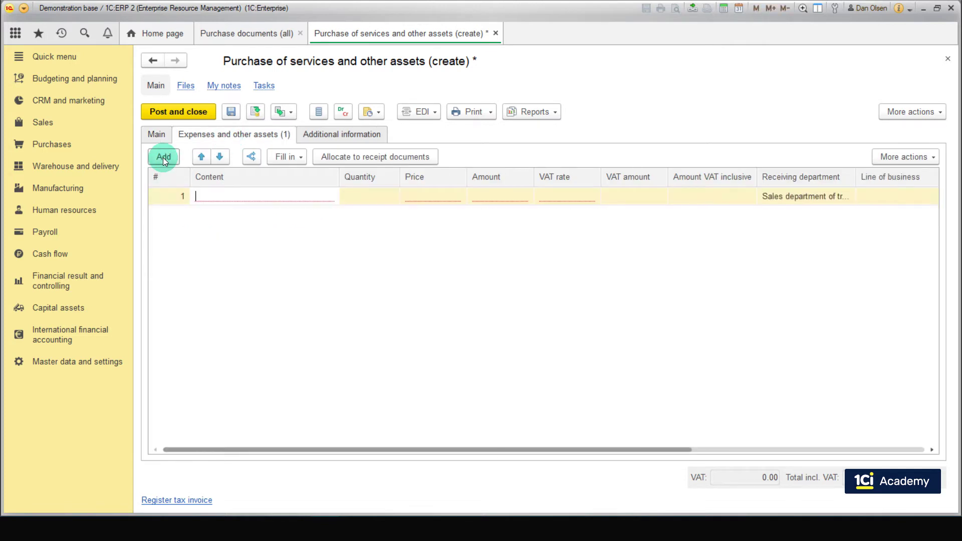
pyautogui.write('Electricity bil')
pyautogui.click(225, 217)
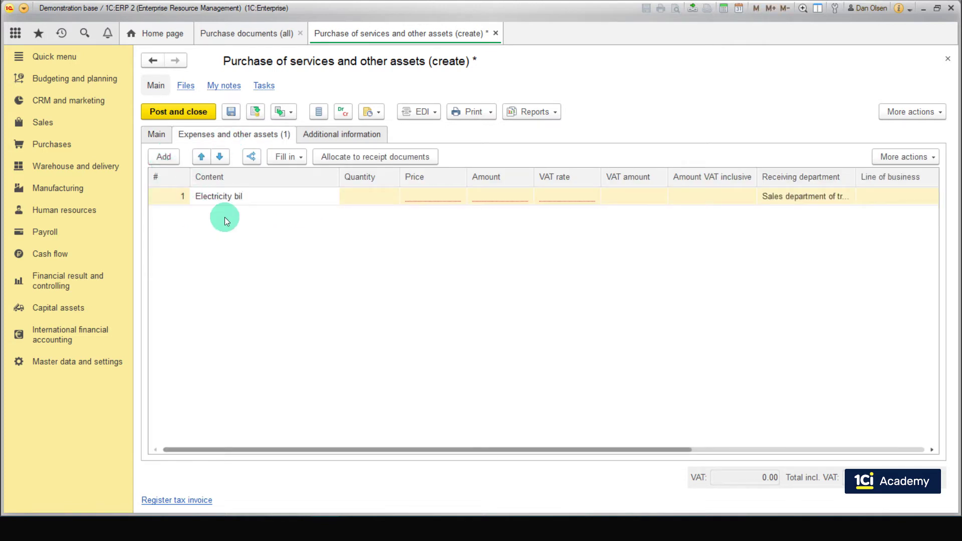
pyautogui.click(164, 158)
pyautogui.write('Electricity bil')
pyautogui.click(279, 269)
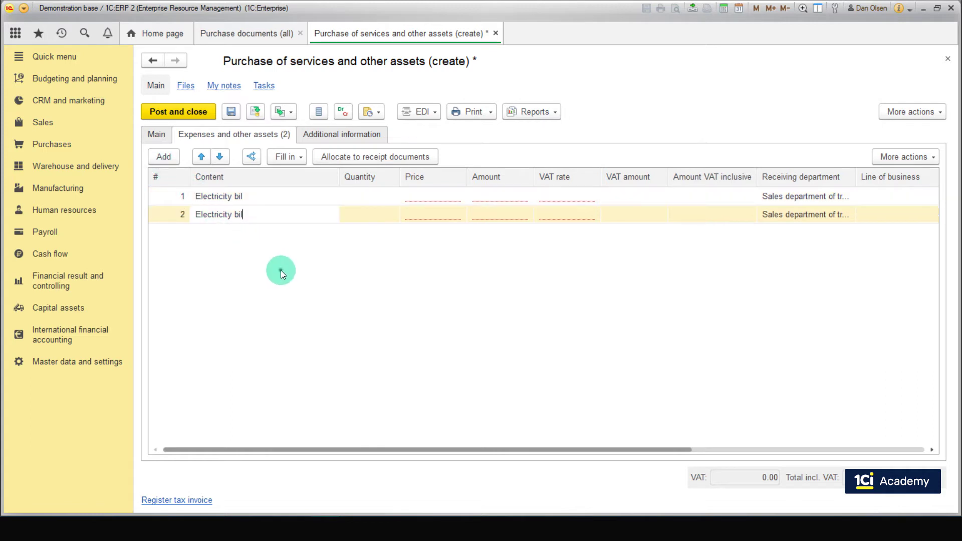
# - Enter a price of 200.00 on both Electricity bil lines
pyautogui.doubleClick(424, 195)
pyautogui.write('2')
pyautogui.click(408, 216)
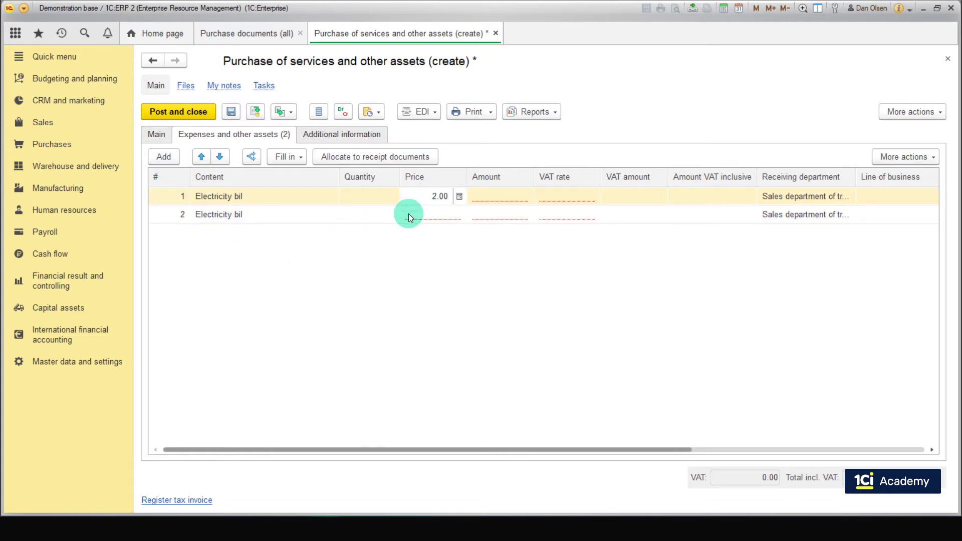
pyautogui.click(417, 217)
pyautogui.click(416, 217)
pyautogui.write('2')
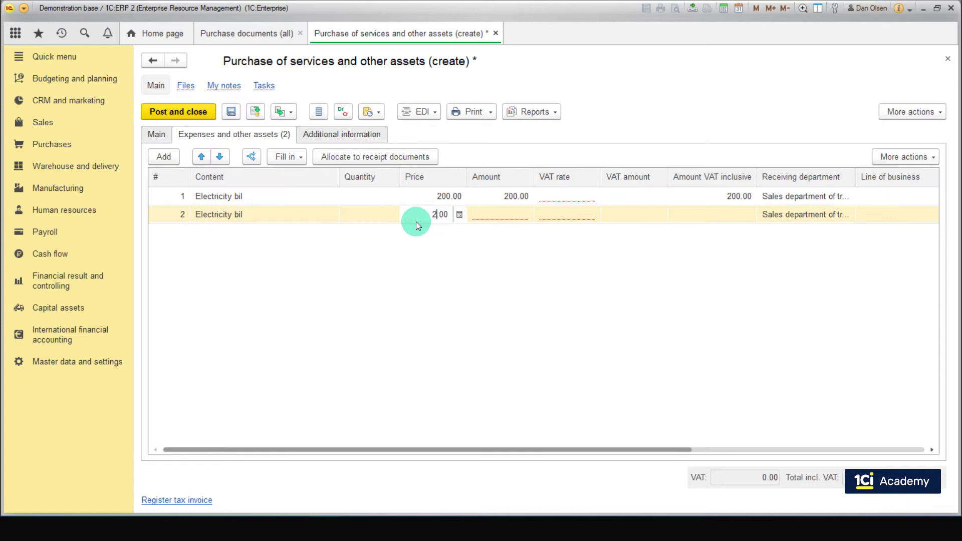
pyautogui.click(481, 259)
# - Set the VAT rate of both lines to VAT exempt
pyautogui.click(572, 192)
pyautogui.click(572, 191)
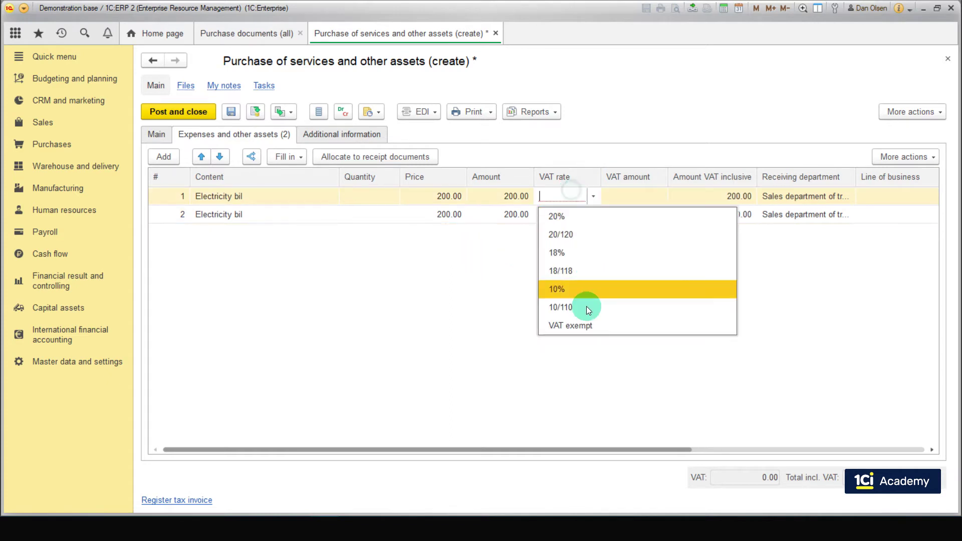
pyautogui.click(585, 325)
pyautogui.click(570, 215)
pyautogui.click(570, 216)
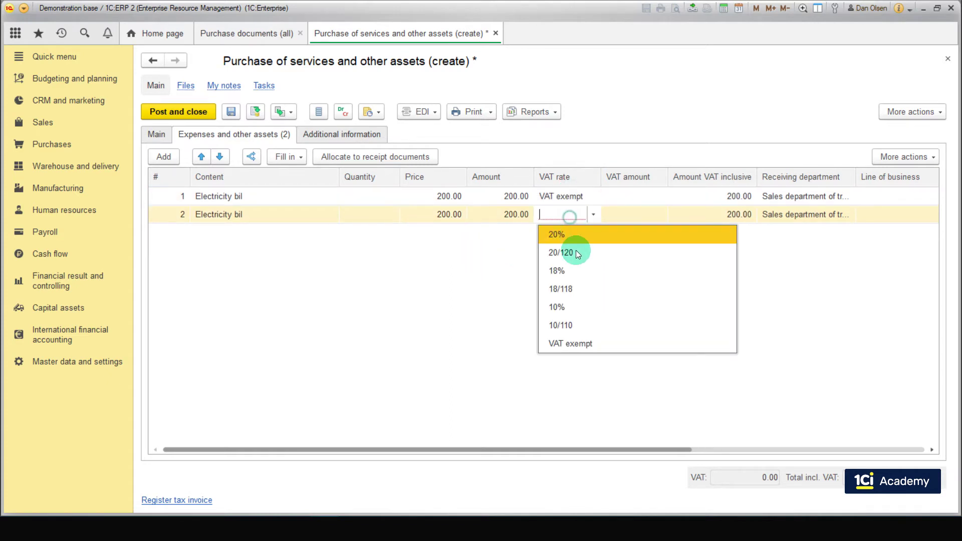
pyautogui.click(576, 343)
pyautogui.click(607, 270)
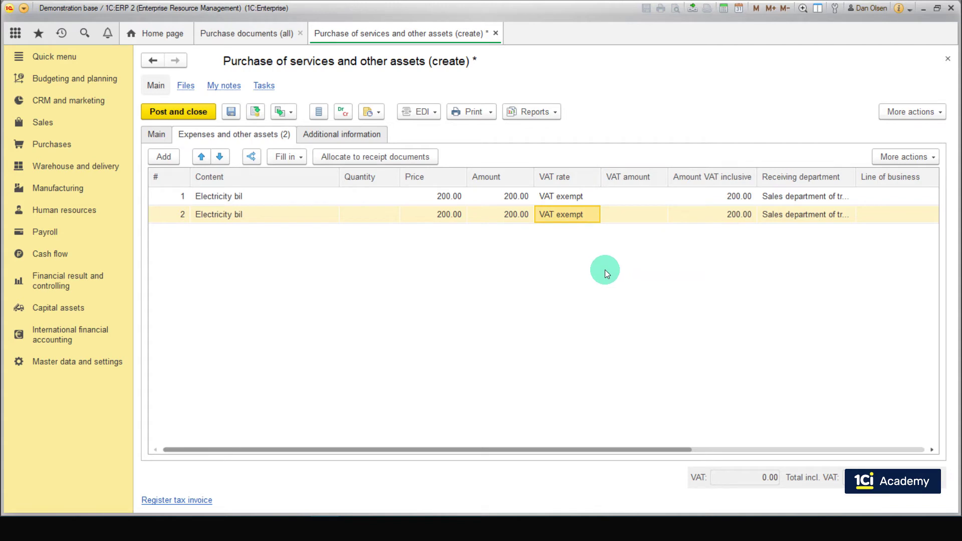
# - Assign the first line to Workshop 1 and the second to Workshop 2
pyautogui.click(781, 200)
pyautogui.click(781, 201)
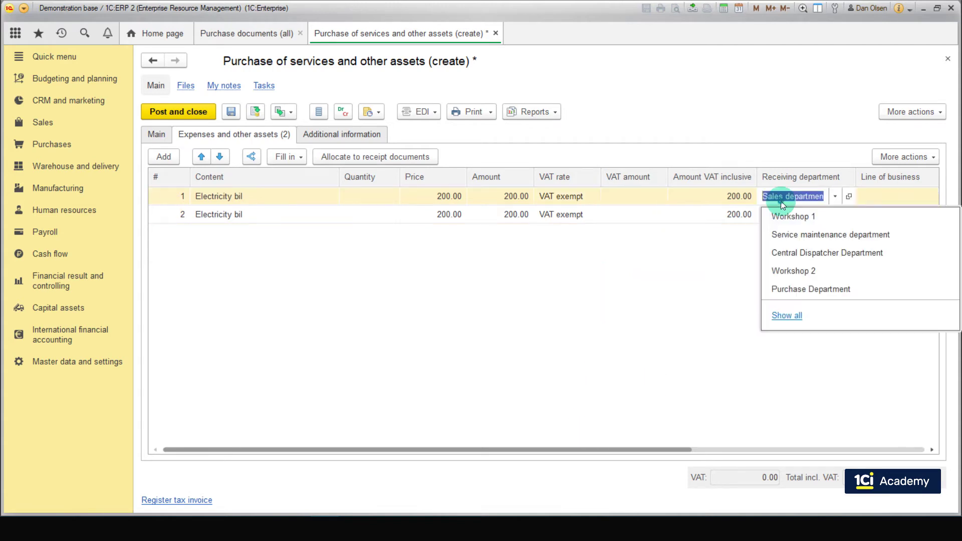
pyautogui.click(796, 216)
pyautogui.click(796, 215)
pyautogui.click(796, 215)
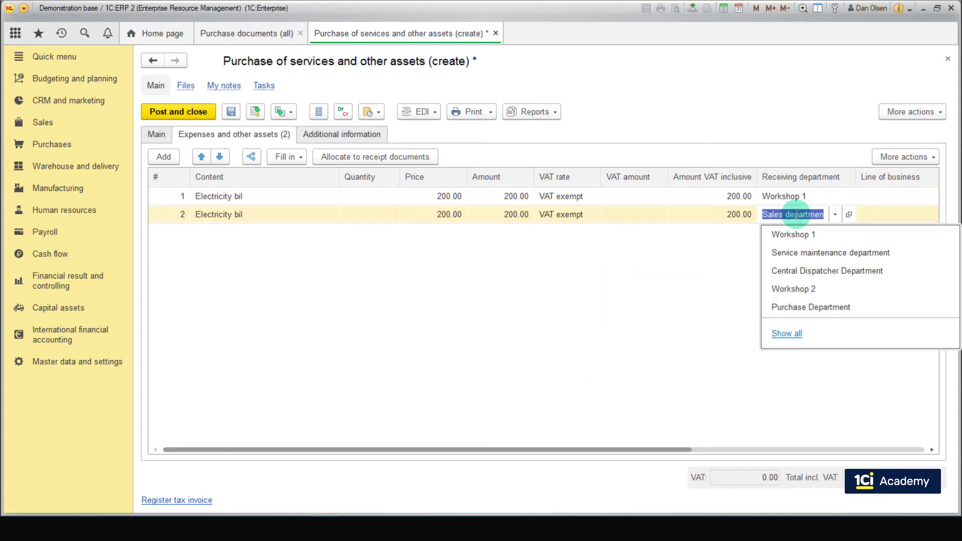
pyautogui.click(794, 289)
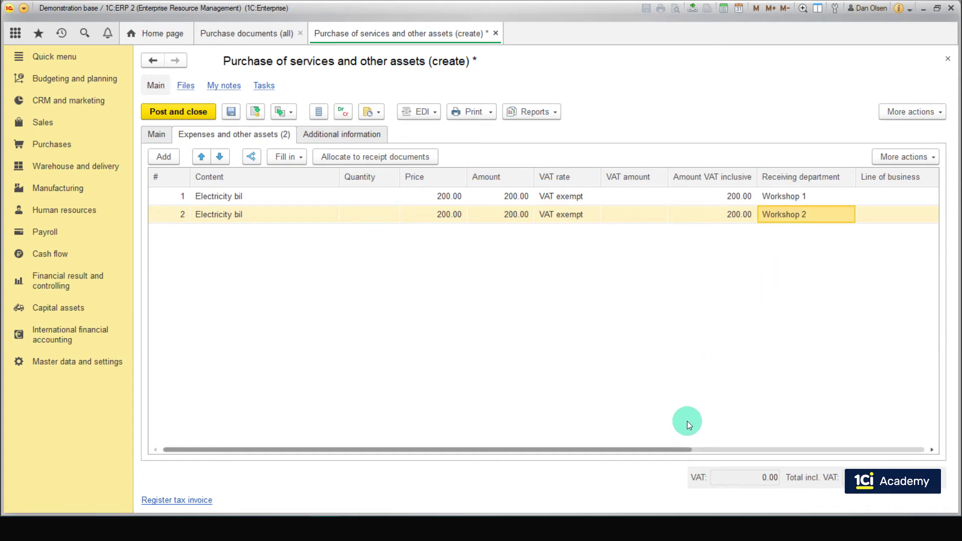
# - Show all expense items for the first line's Item of expenses/assets cell
pyautogui.moveTo(684, 447); pyautogui.dragTo(941, 408)
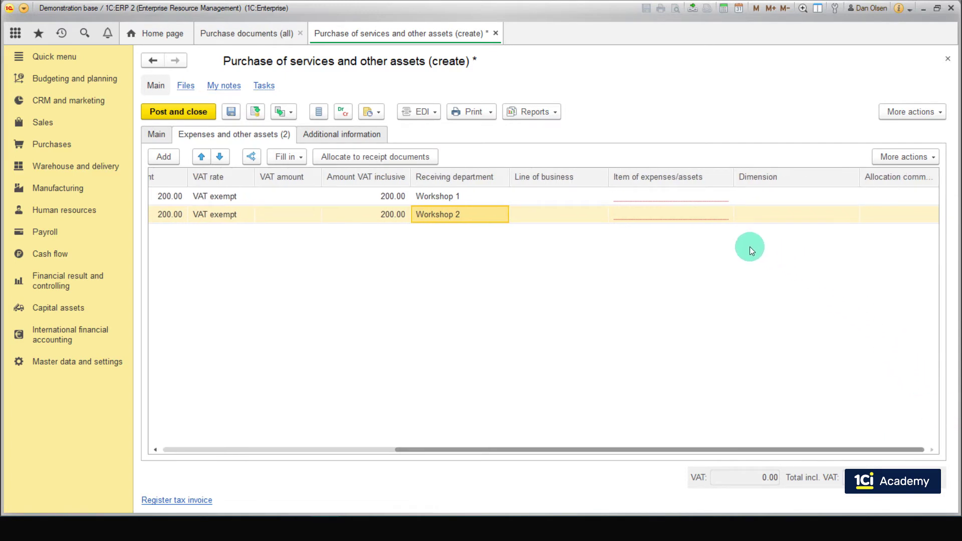
pyautogui.click(699, 200)
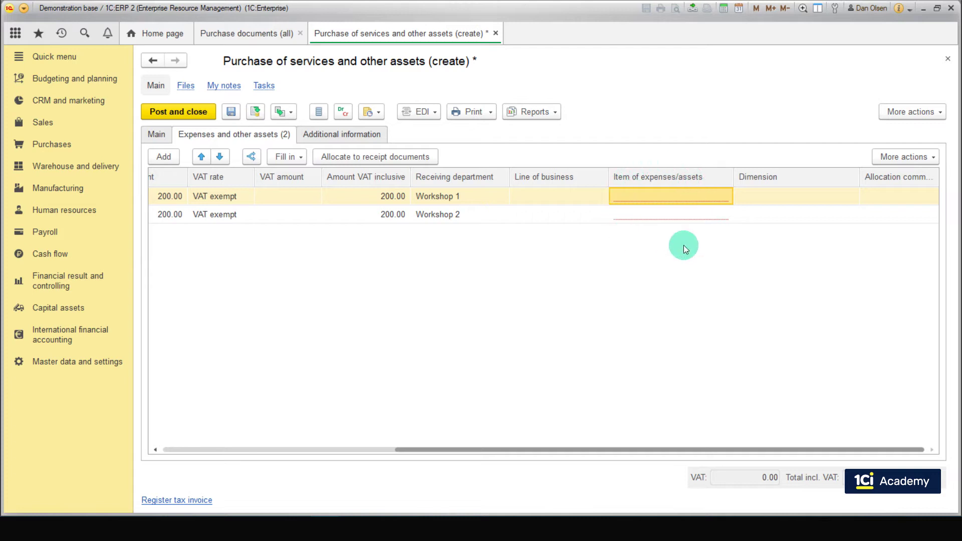
pyautogui.click(691, 196)
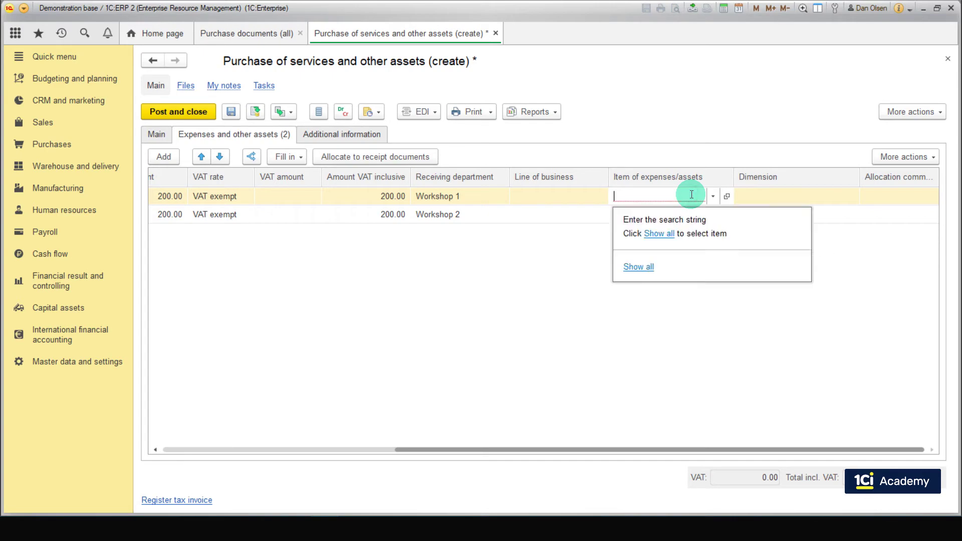
pyautogui.click(662, 234)
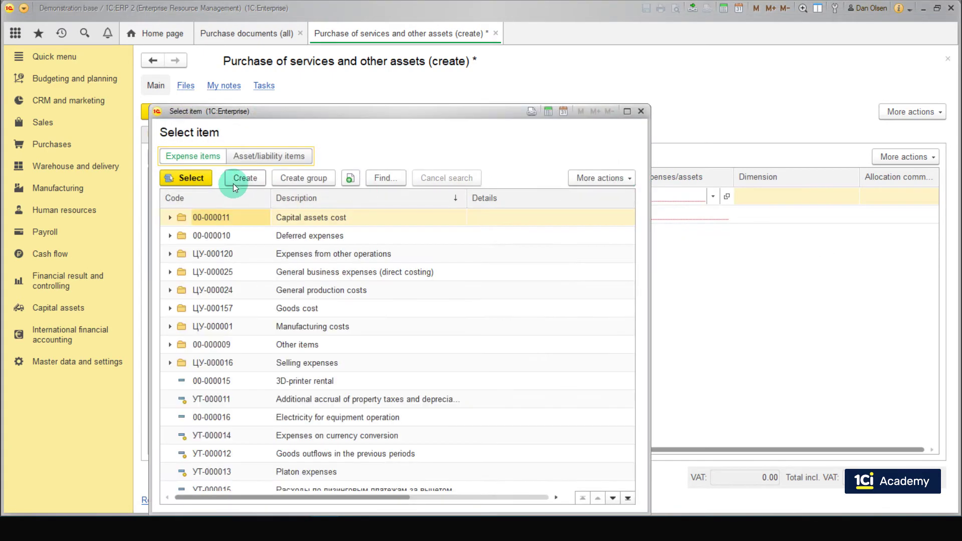
# - Create expense item Electricity (production expenses) with expense type Production expenses
pyautogui.click(232, 181)
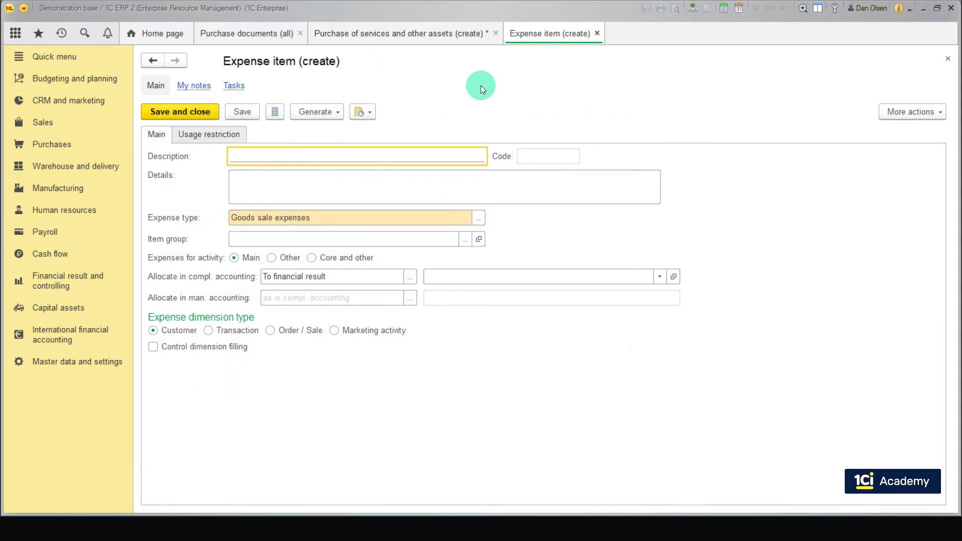
pyautogui.click(392, 153)
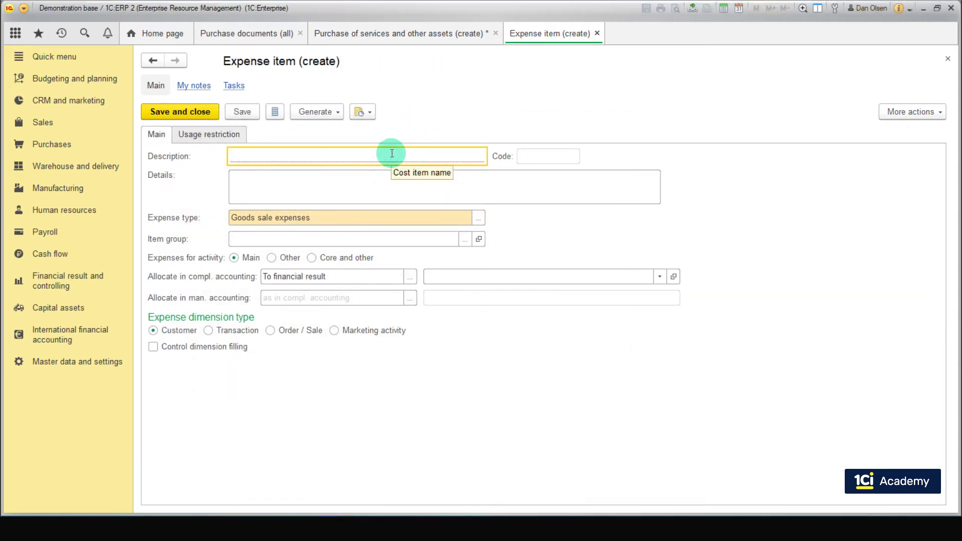
pyautogui.write('Electricity (production expenses)')
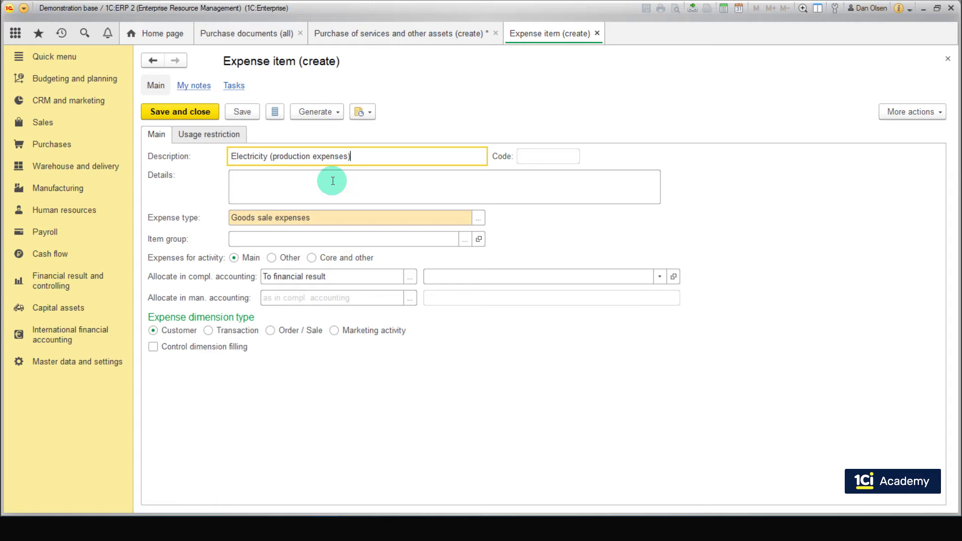
pyautogui.click(481, 218)
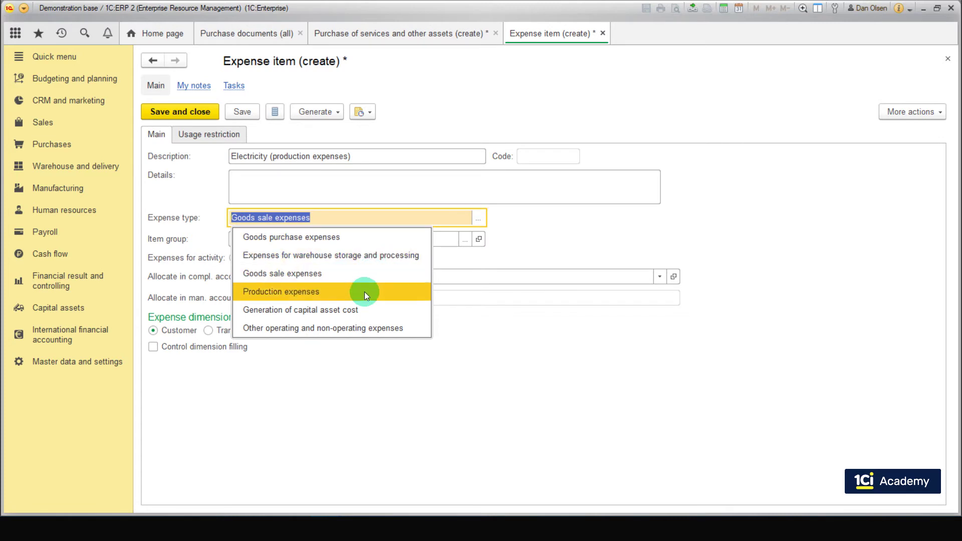
pyautogui.click(363, 294)
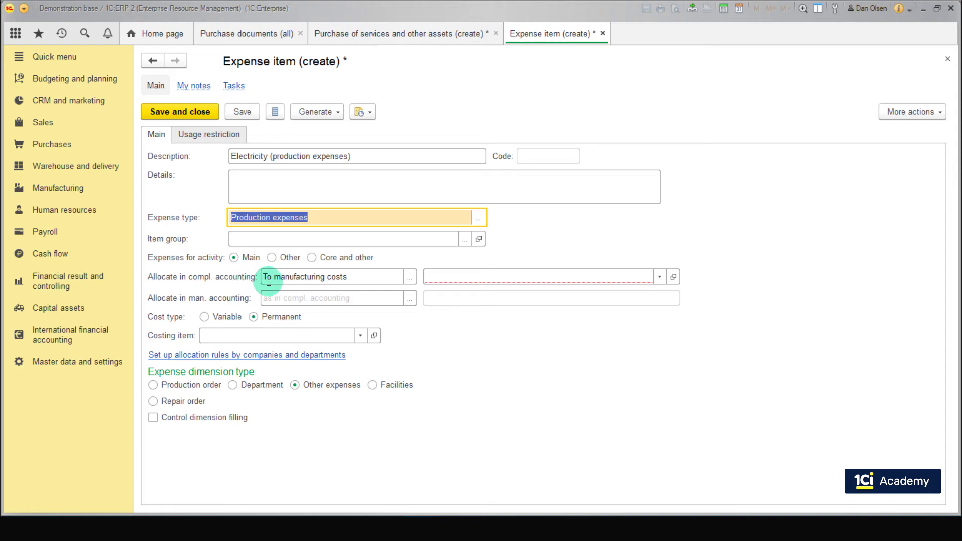
# - Keep compl. accounting allocation To manufacturing costs and review the available allocation rules
pyautogui.click(412, 275)
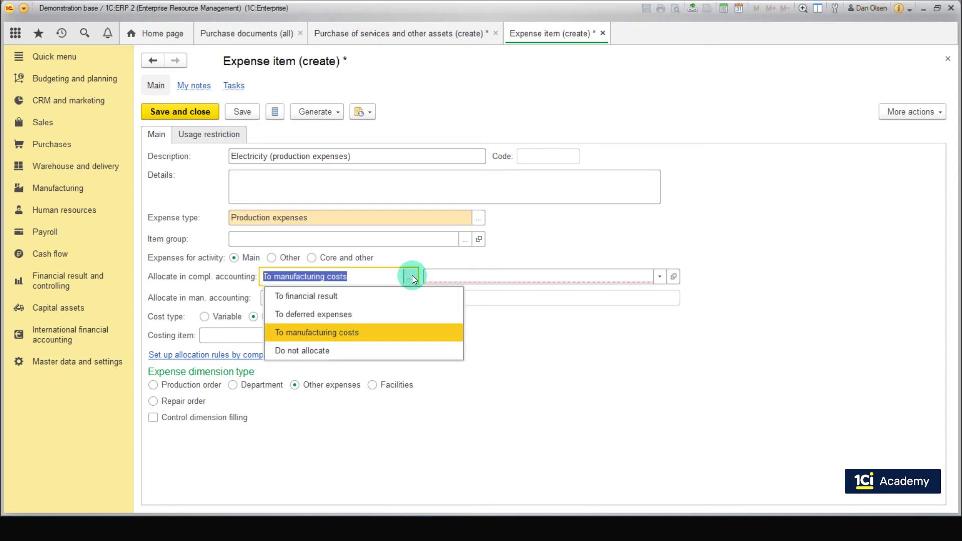
pyautogui.click(412, 275)
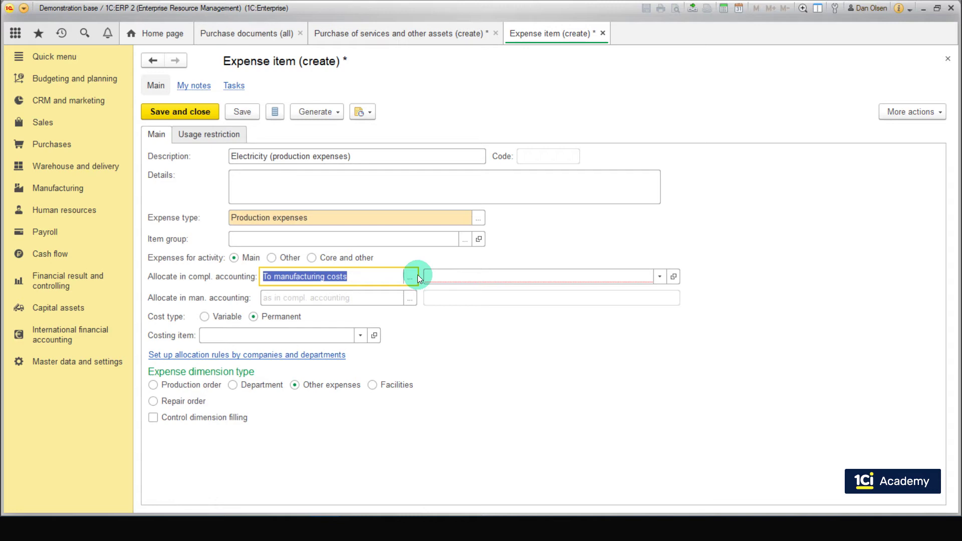
pyautogui.click(660, 277)
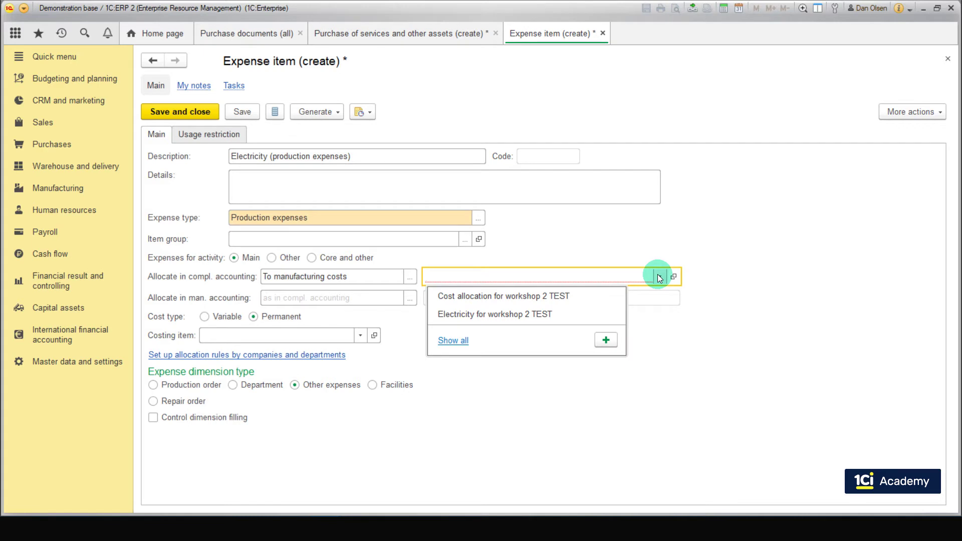
pyautogui.click(658, 276)
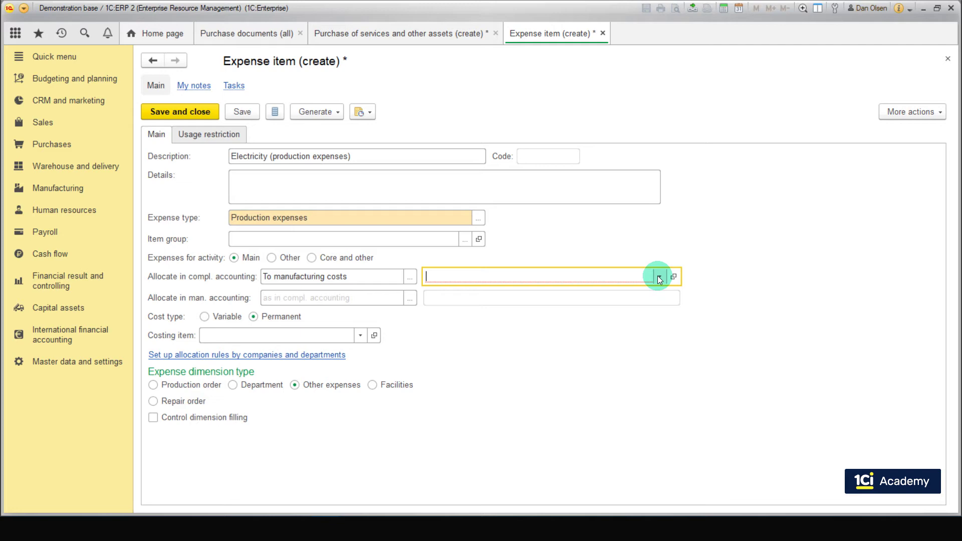
pyautogui.click(658, 276)
# - Create an allocation rule to batches of the Current department by Material cost
pyautogui.click(606, 339)
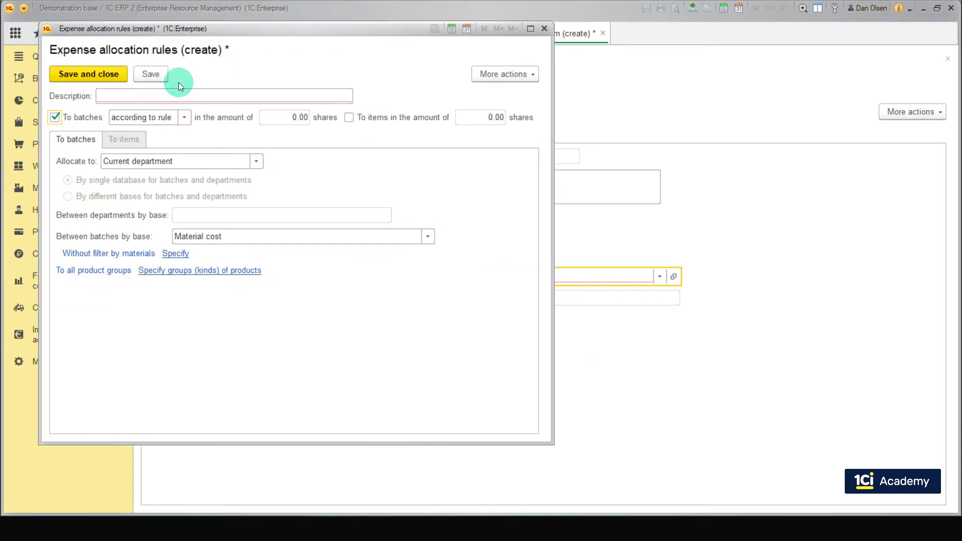
pyautogui.click(164, 100)
pyautogui.write('The distribution due to the current unit cost of materials')
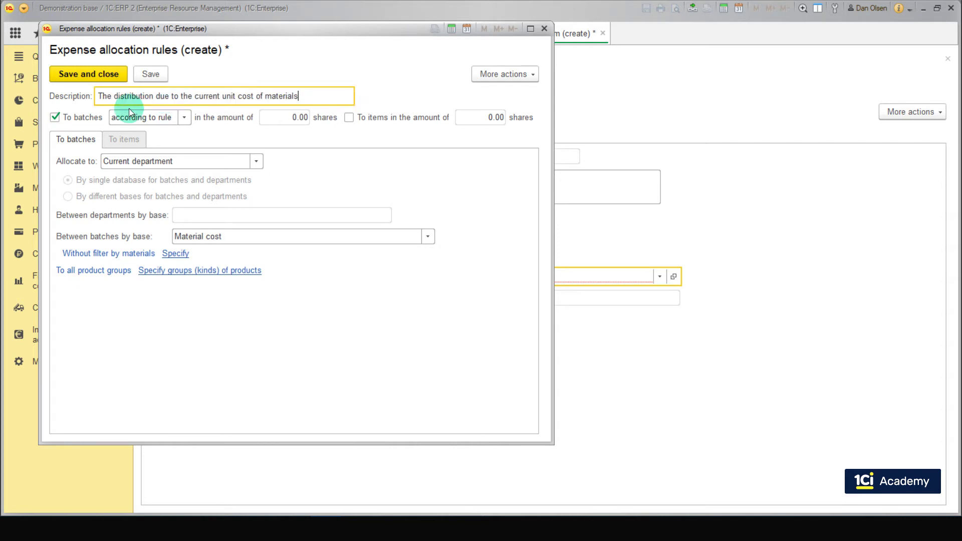
pyautogui.click(56, 118)
pyautogui.click(59, 122)
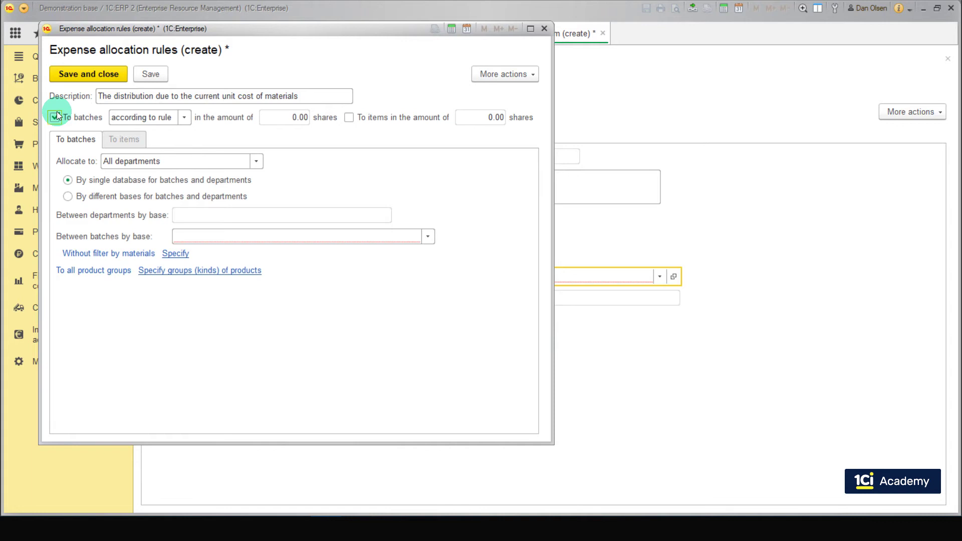
pyautogui.click(253, 162)
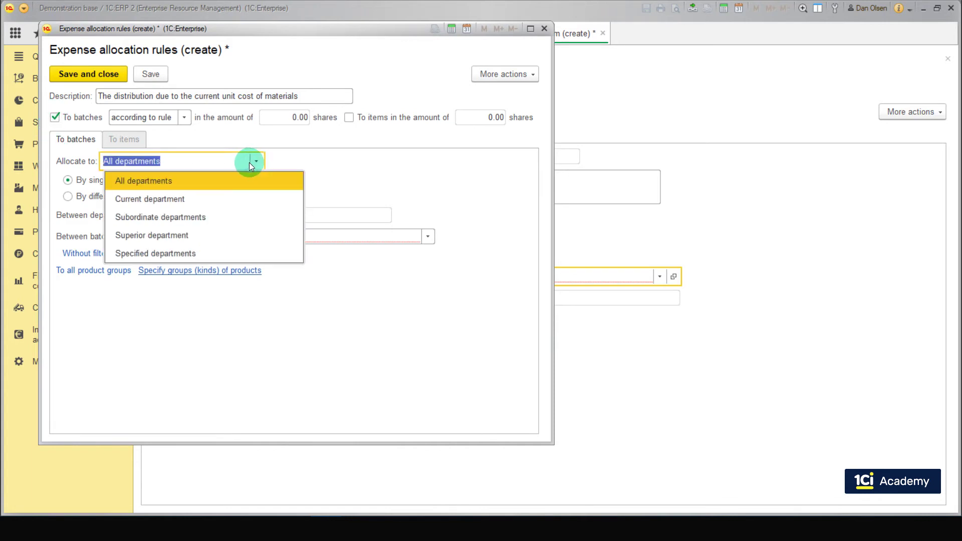
pyautogui.click(230, 200)
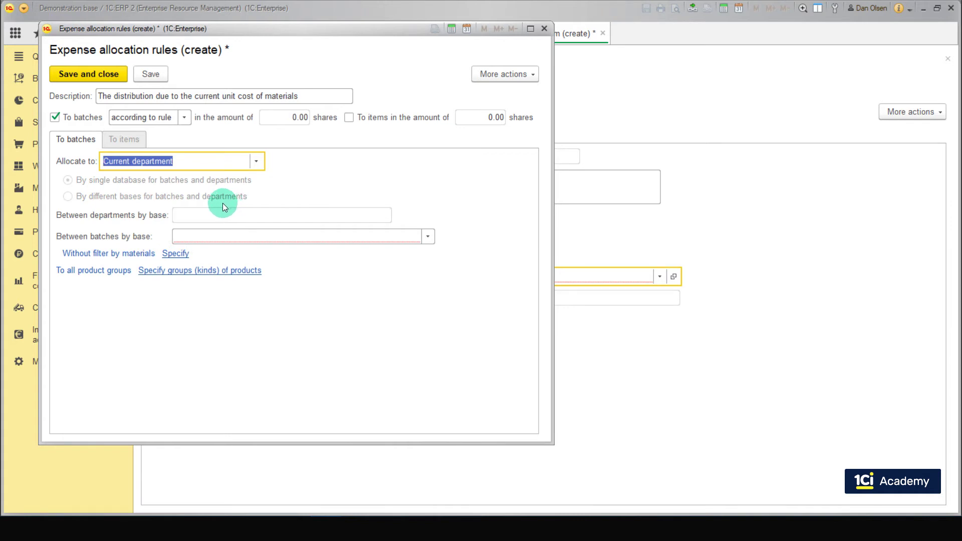
pyautogui.click(424, 243)
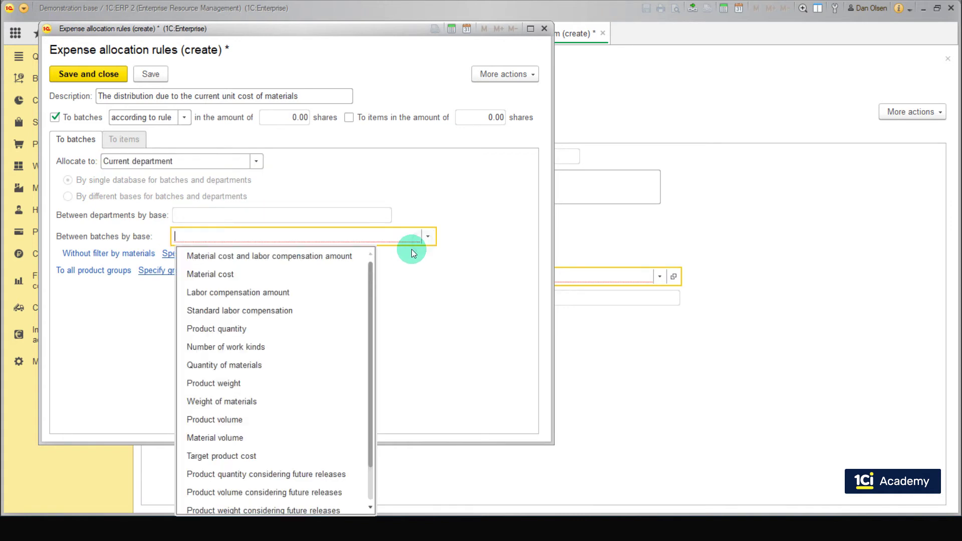
pyautogui.click(339, 284)
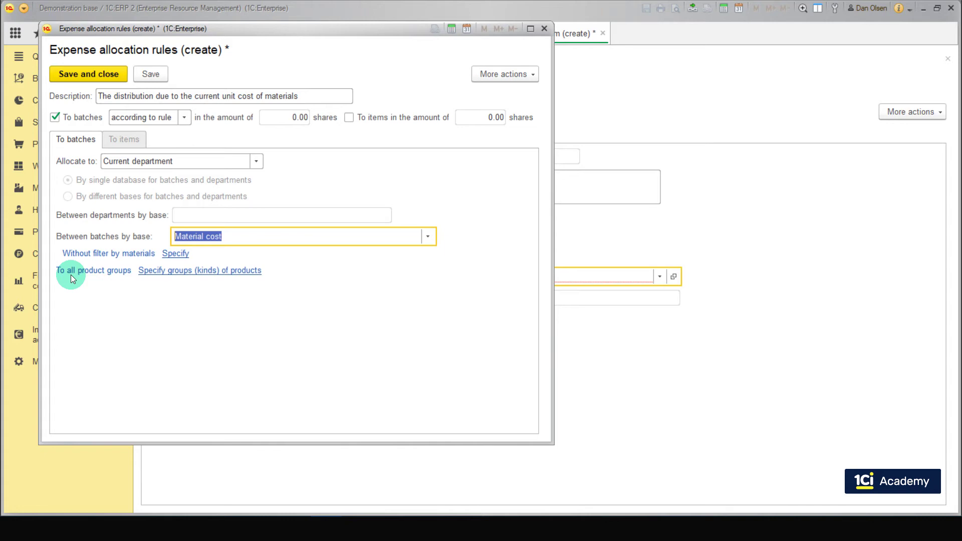
# - Save the rule, make the cost Variable, add costing item Energy resources (Other), track by Department
pyautogui.click(101, 77)
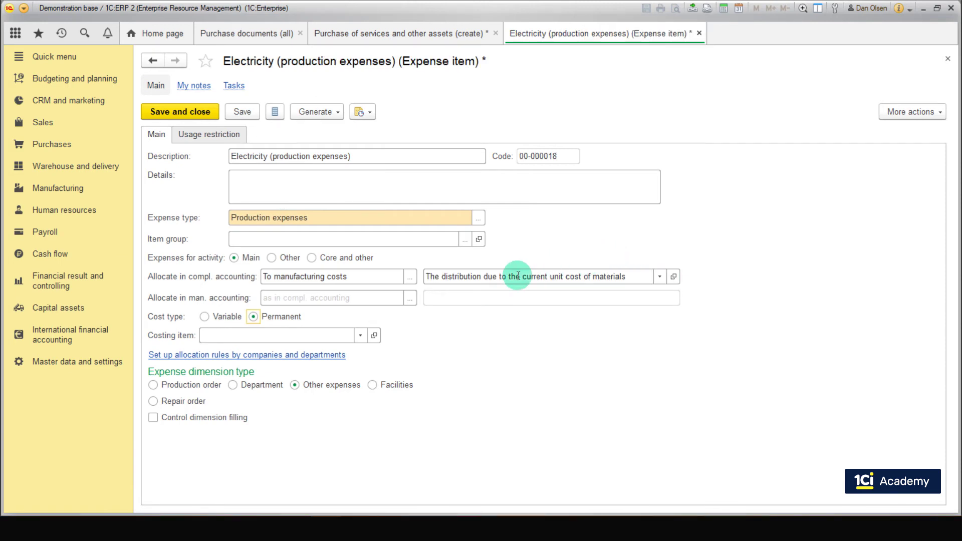
pyautogui.click(206, 317)
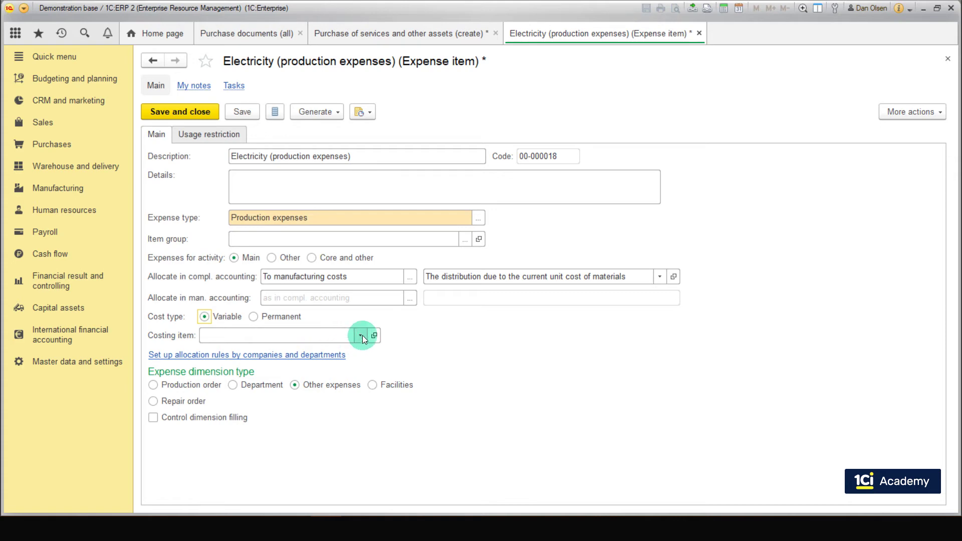
pyautogui.click(360, 335)
pyautogui.click(381, 415)
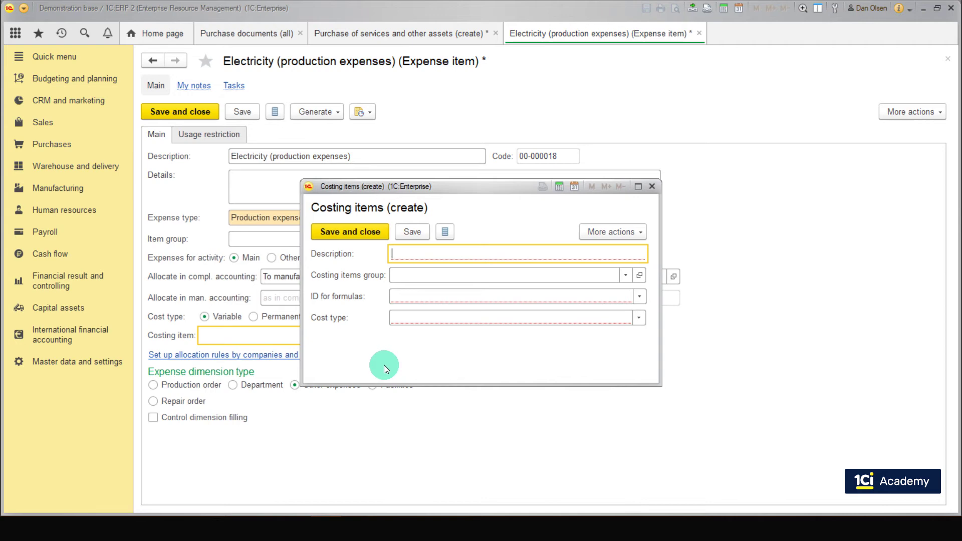
pyautogui.write('Energy resources')
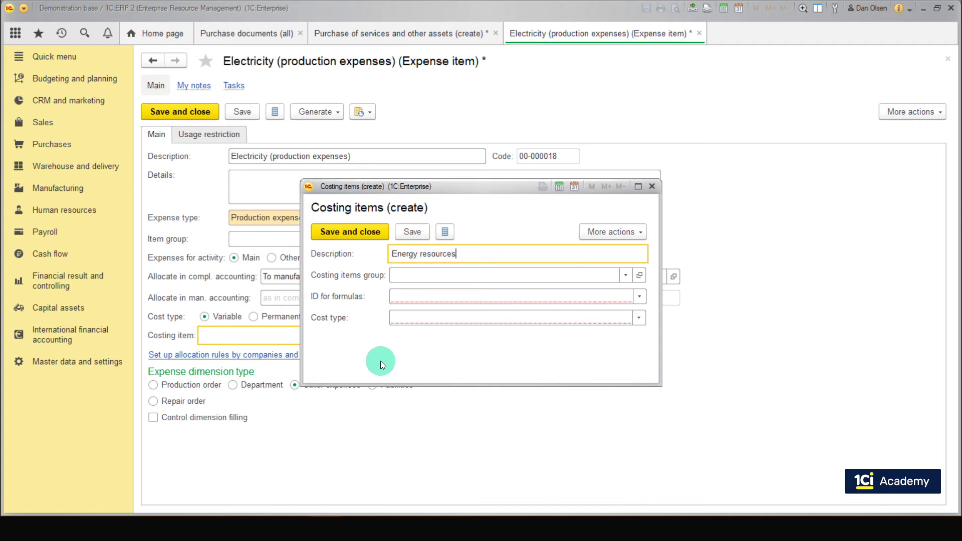
pyautogui.click(407, 323)
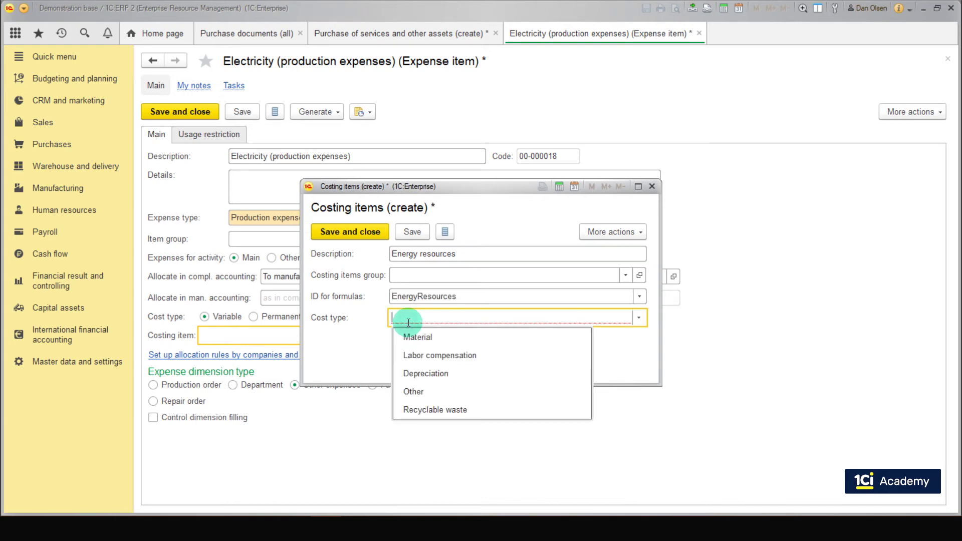
pyautogui.click(402, 389)
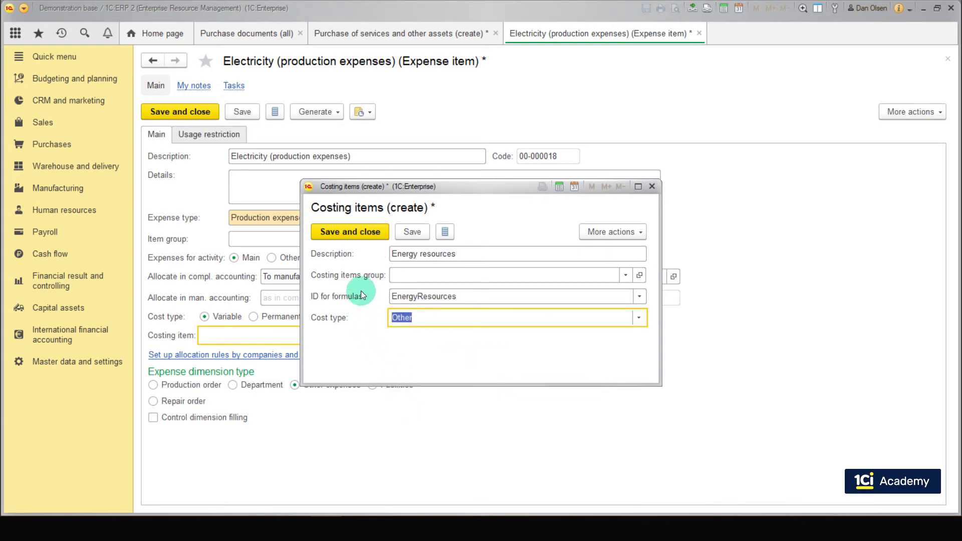
pyautogui.click(360, 235)
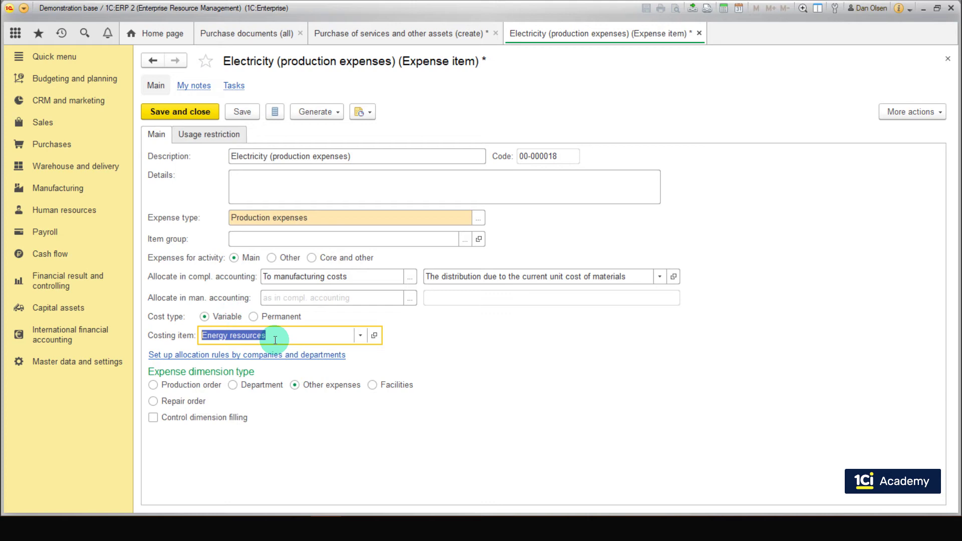
pyautogui.click(236, 384)
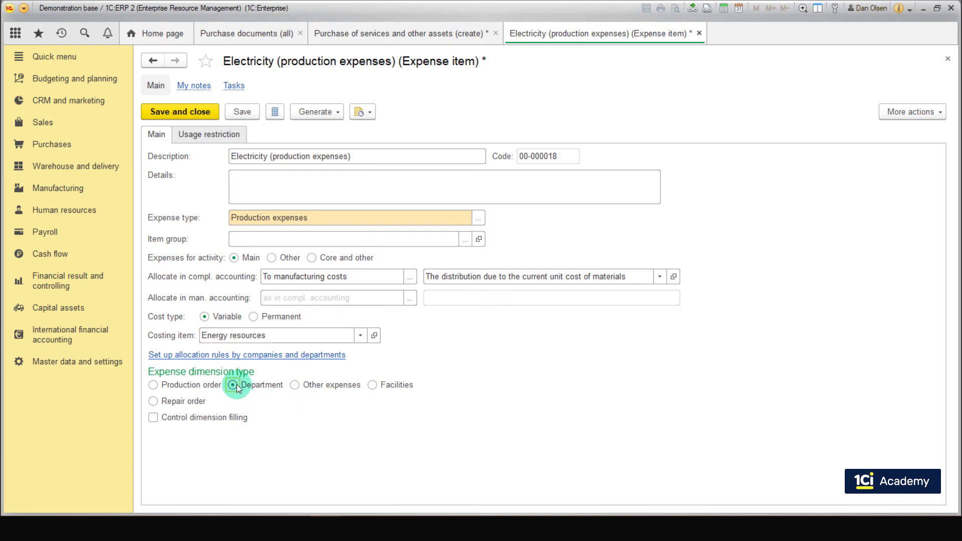
# - Save the Electricity (production expenses) item and assign it to both expense rows
pyautogui.click(209, 112)
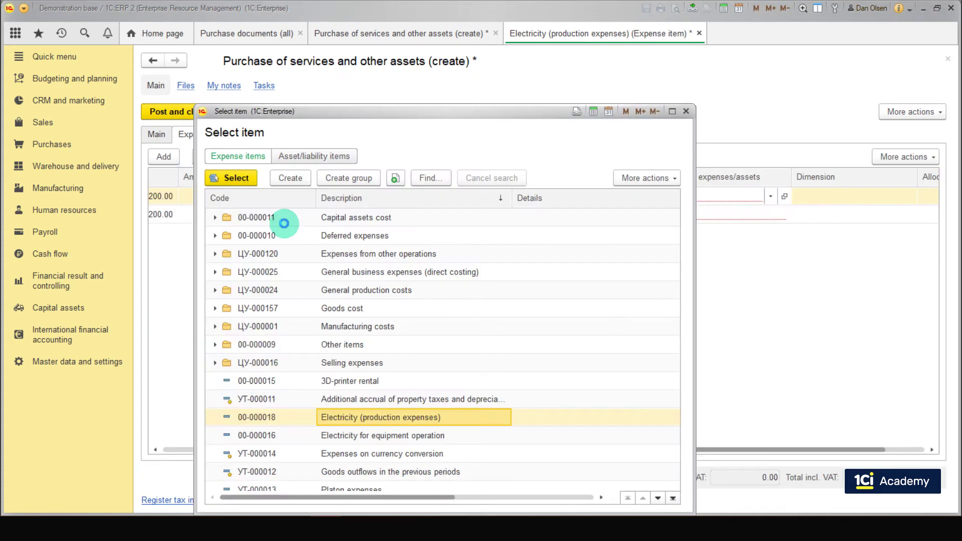
pyautogui.doubleClick(362, 421)
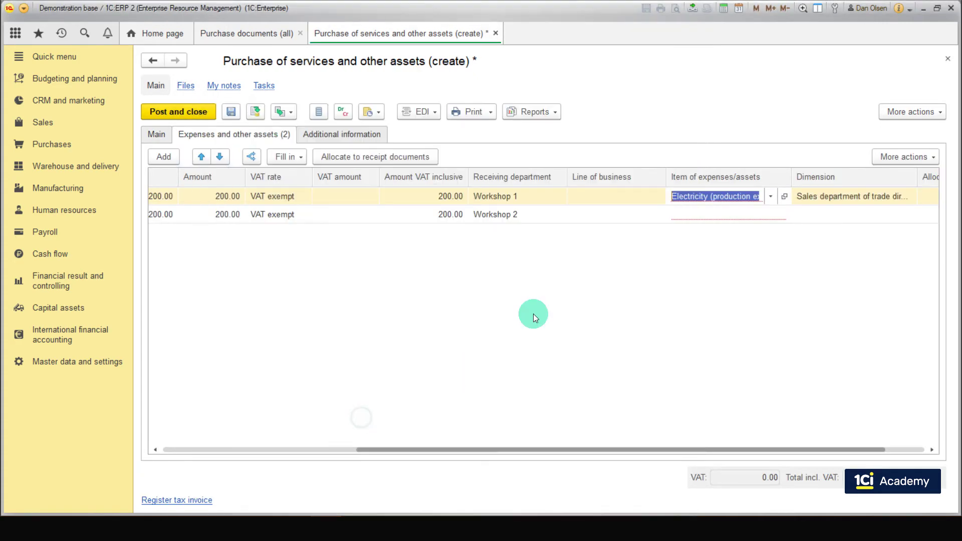
pyautogui.click(694, 210)
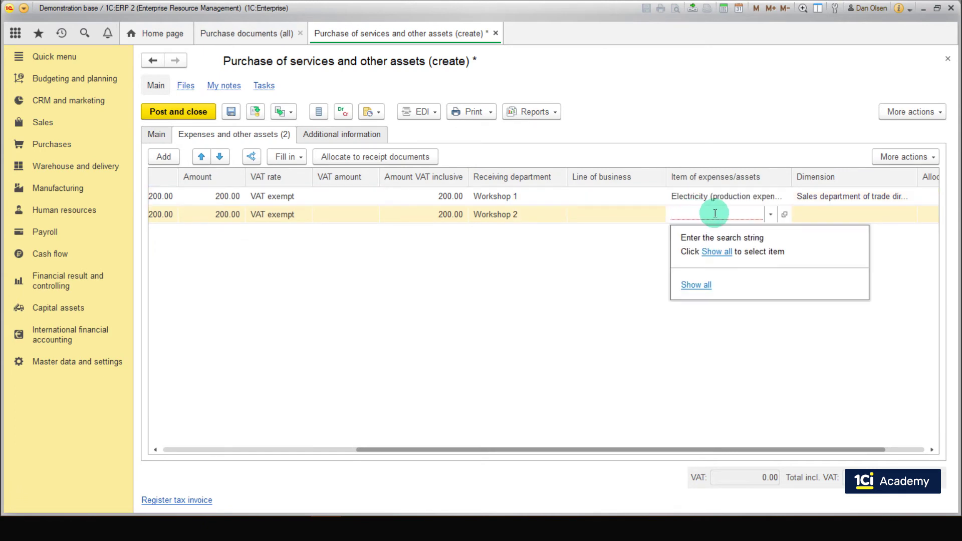
pyautogui.click(704, 198)
pyautogui.click(706, 200)
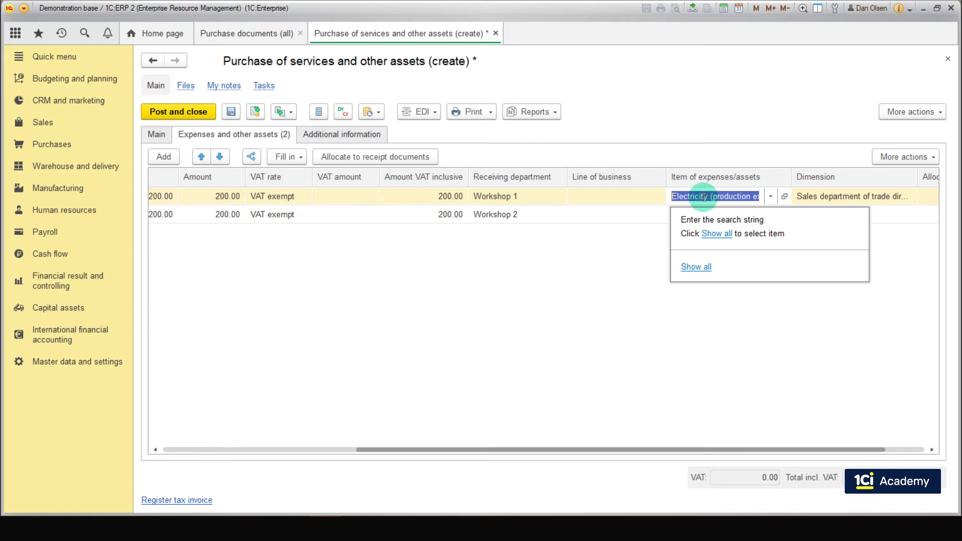
pyautogui.moveTo(672, 218); pyautogui.dragTo(670, 217)
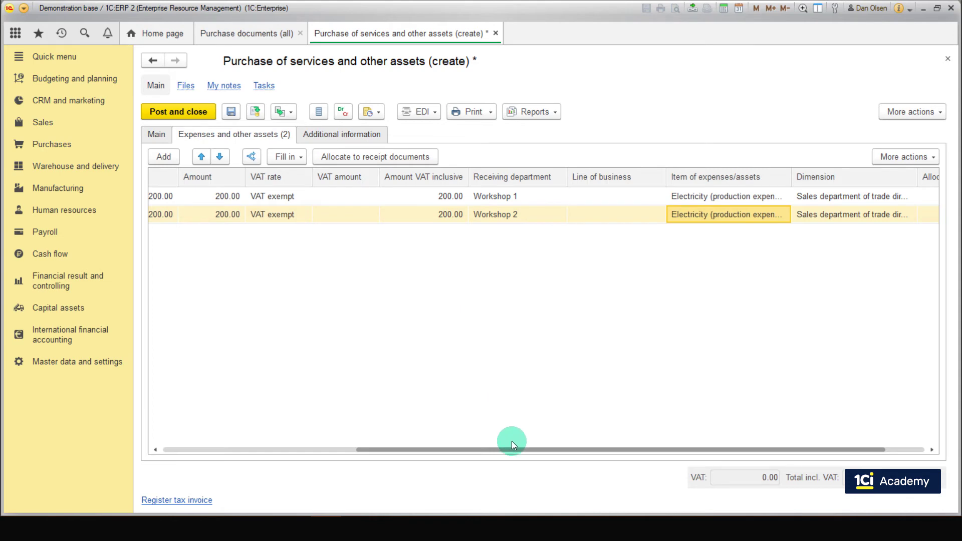
pyautogui.moveTo(512, 444); pyautogui.dragTo(608, 440)
pyautogui.click(323, 133)
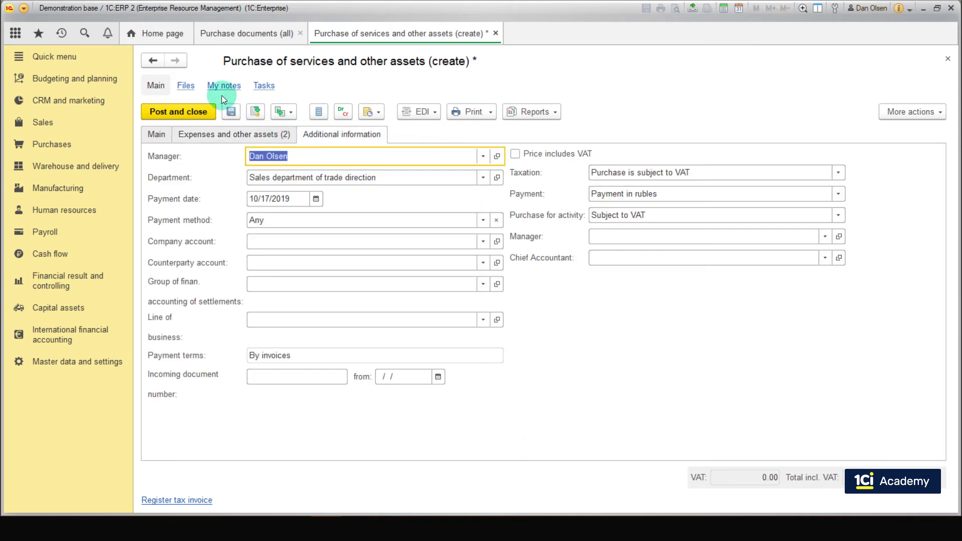
# - Post the purchase, check the rent line's expense item and Workshop 1, then go to Manufacturing
pyautogui.click(199, 111)
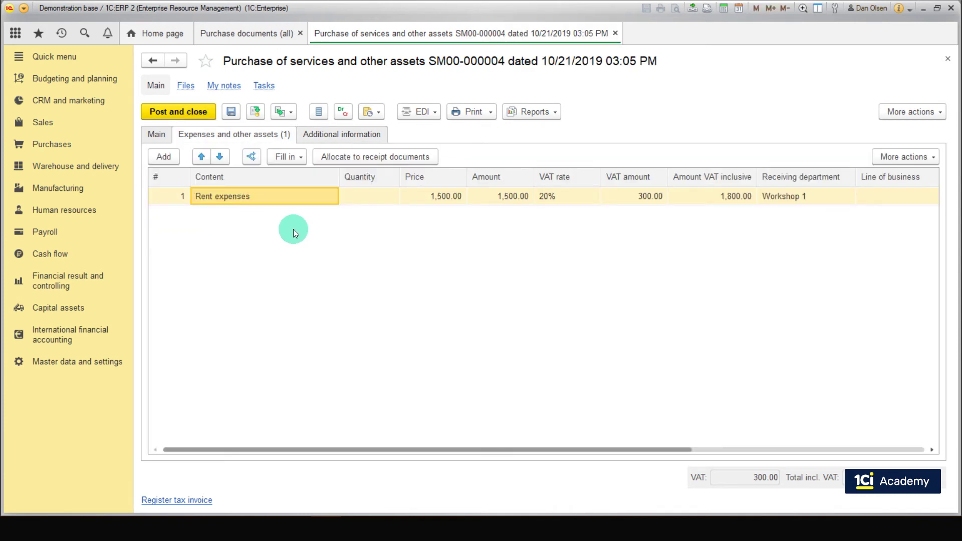
pyautogui.click(449, 203)
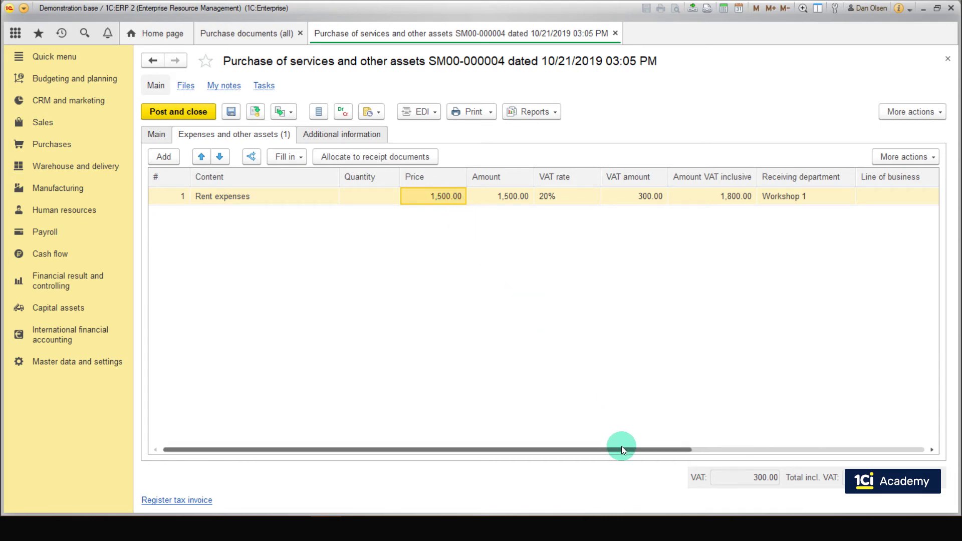
pyautogui.moveTo(622, 450); pyautogui.dragTo(742, 438)
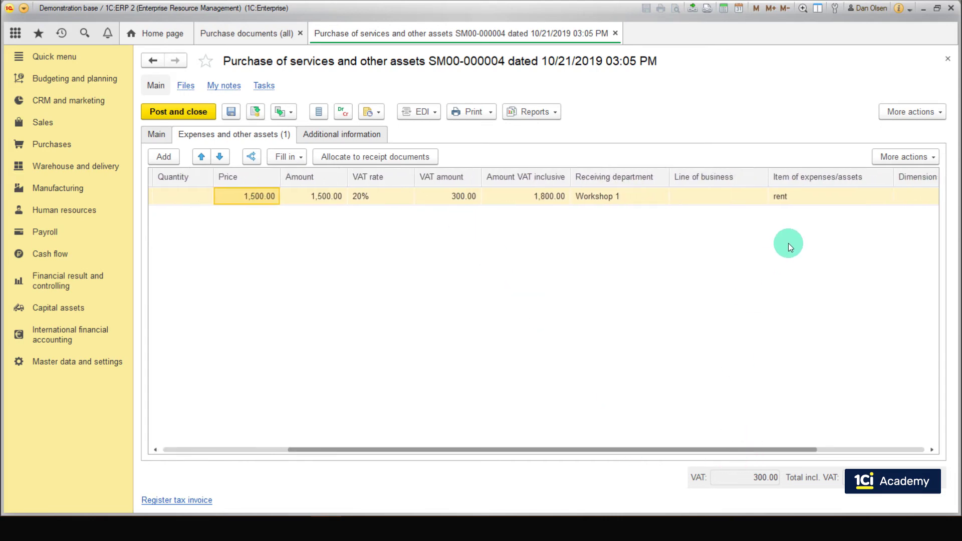
pyautogui.click(822, 203)
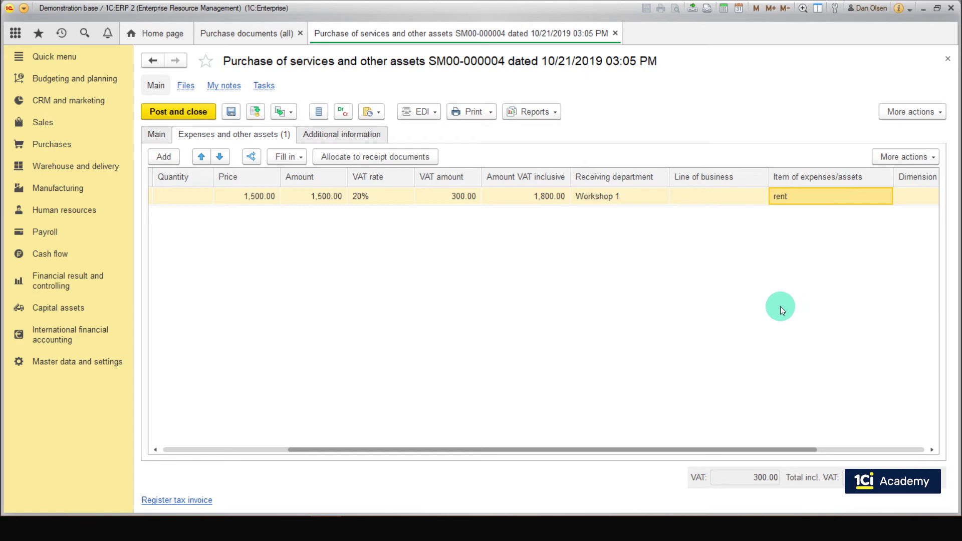
pyautogui.click(72, 189)
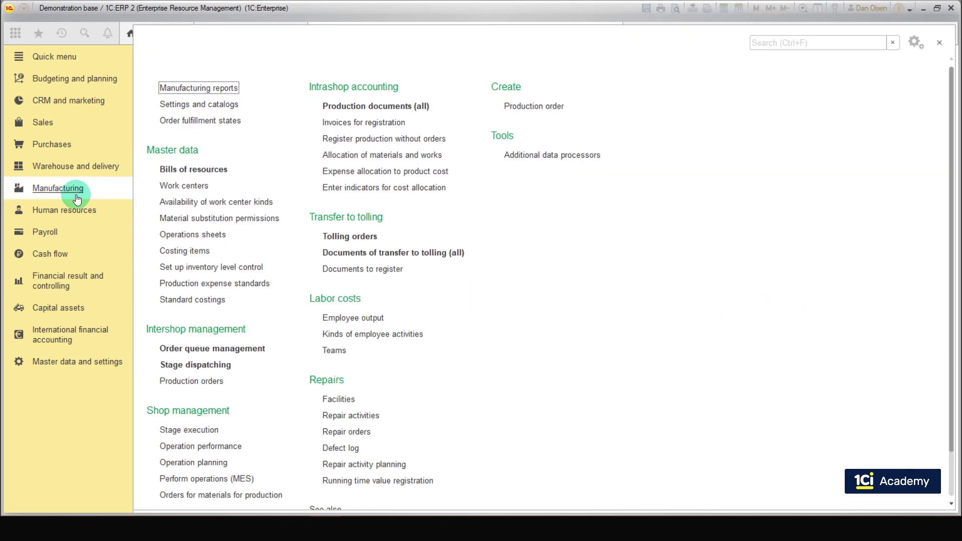
# - Create a new Employee output document recorded by Team from Labor costs
pyautogui.click(387, 322)
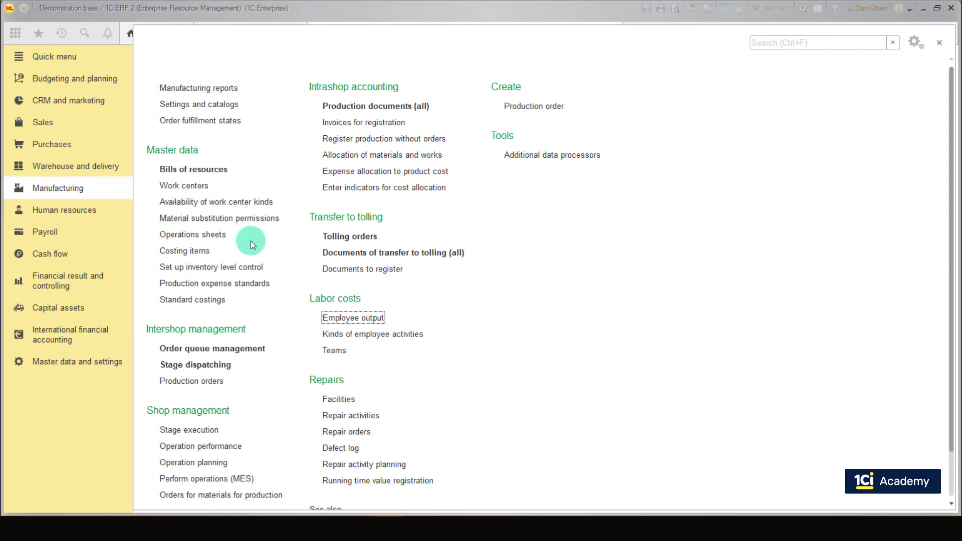
pyautogui.click(358, 322)
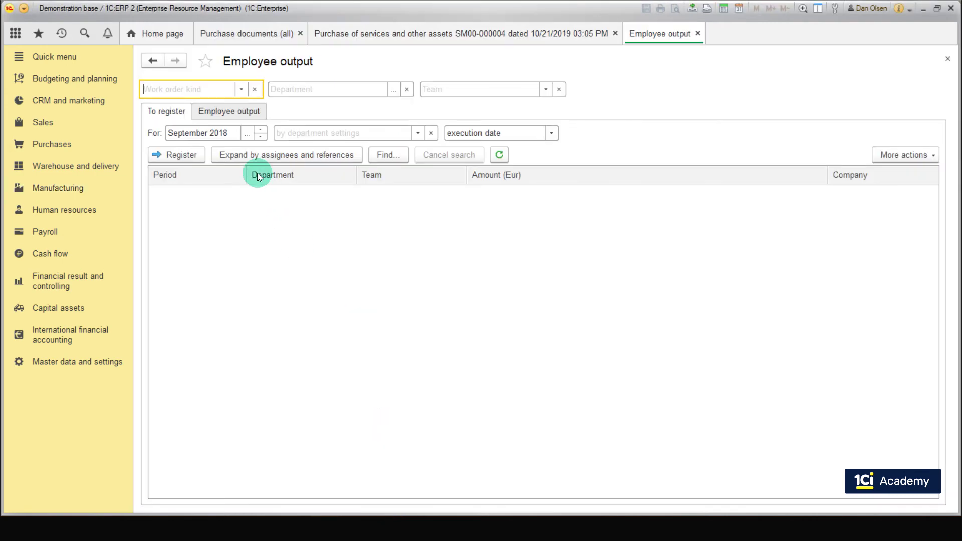
pyautogui.click(218, 116)
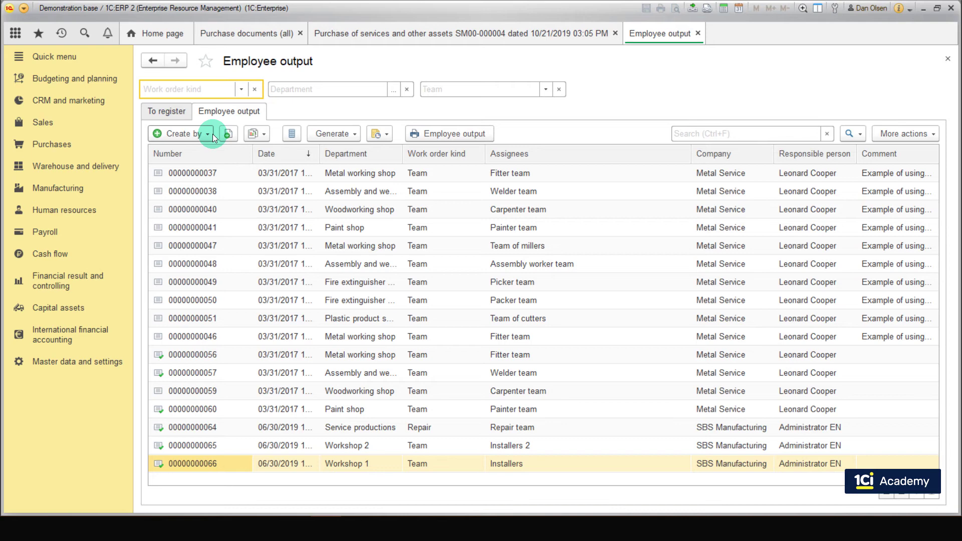
pyautogui.click(212, 134)
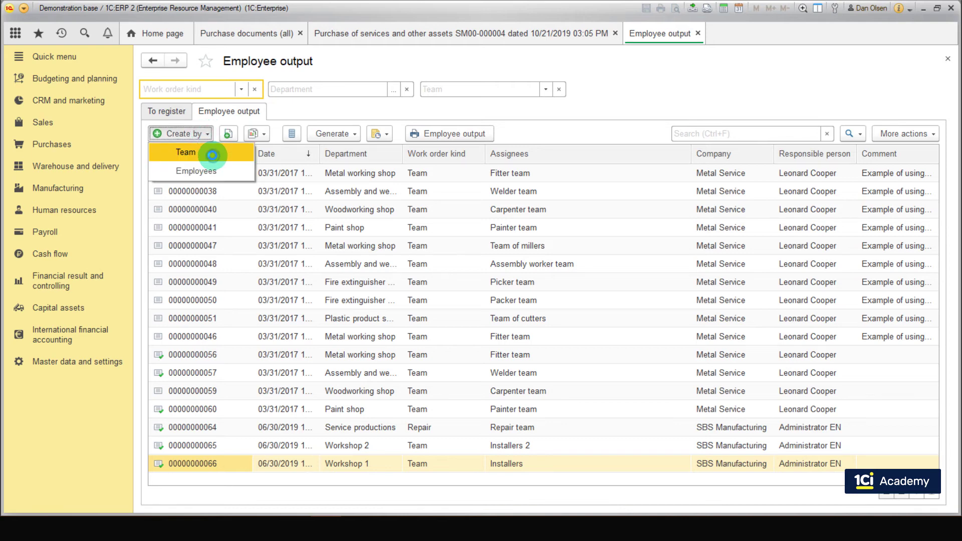
pyautogui.click(213, 156)
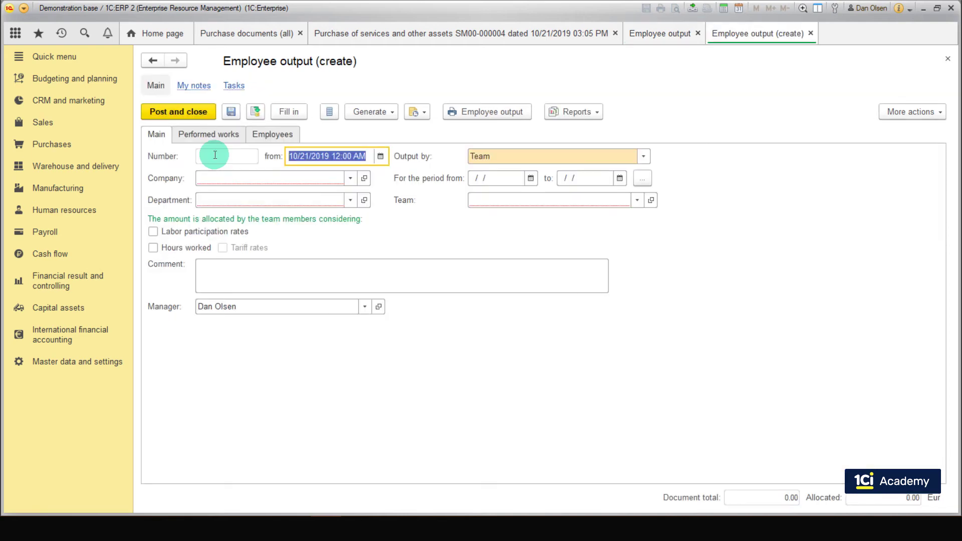
# - Set company SBS Manufacturing, department Workshop 2 and team Installers 2 on the employee output
pyautogui.click(351, 178)
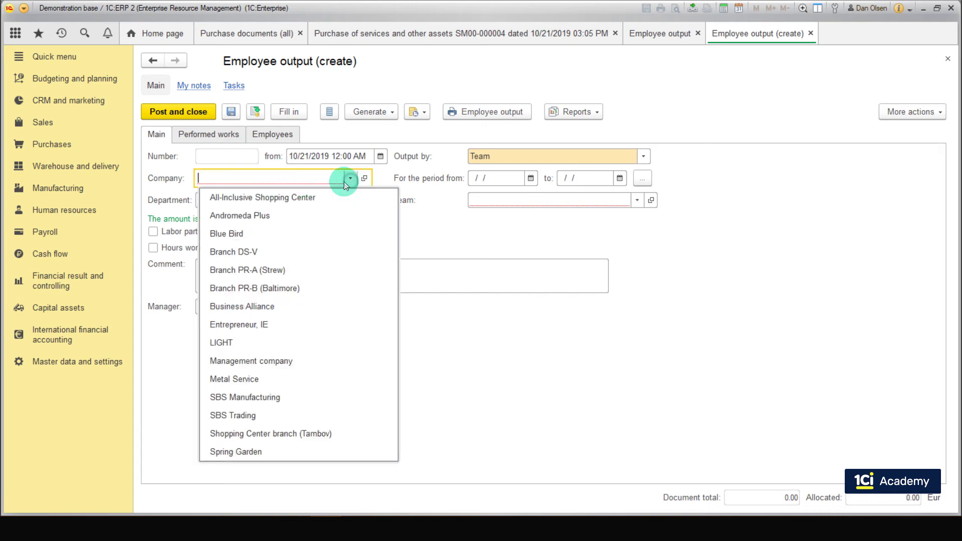
pyautogui.click(303, 396)
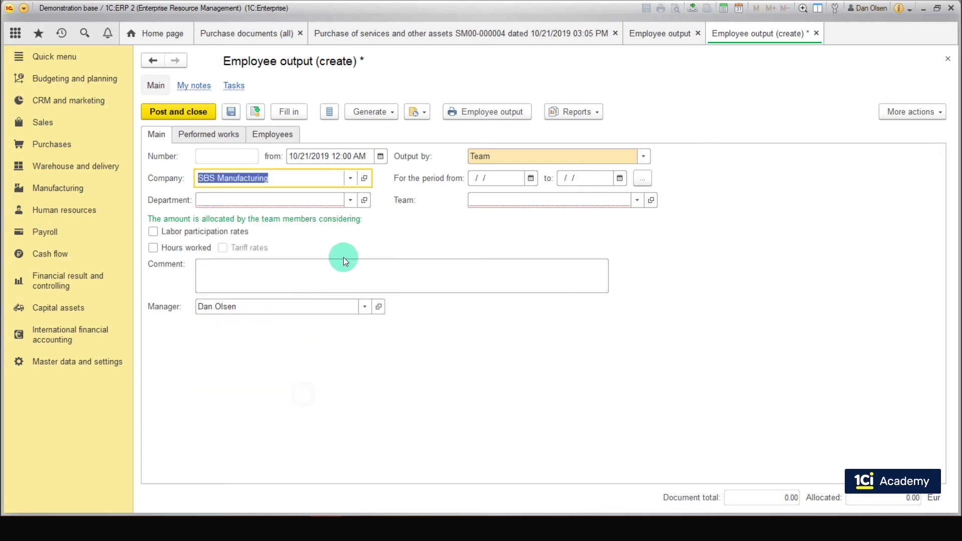
pyautogui.click(351, 200)
pyautogui.click(321, 220)
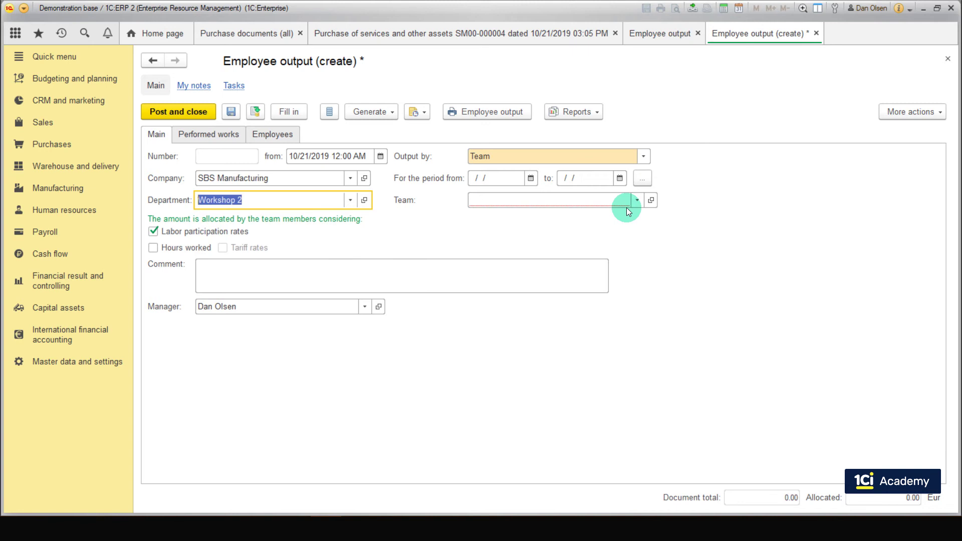
pyautogui.click(638, 200)
pyautogui.click(591, 239)
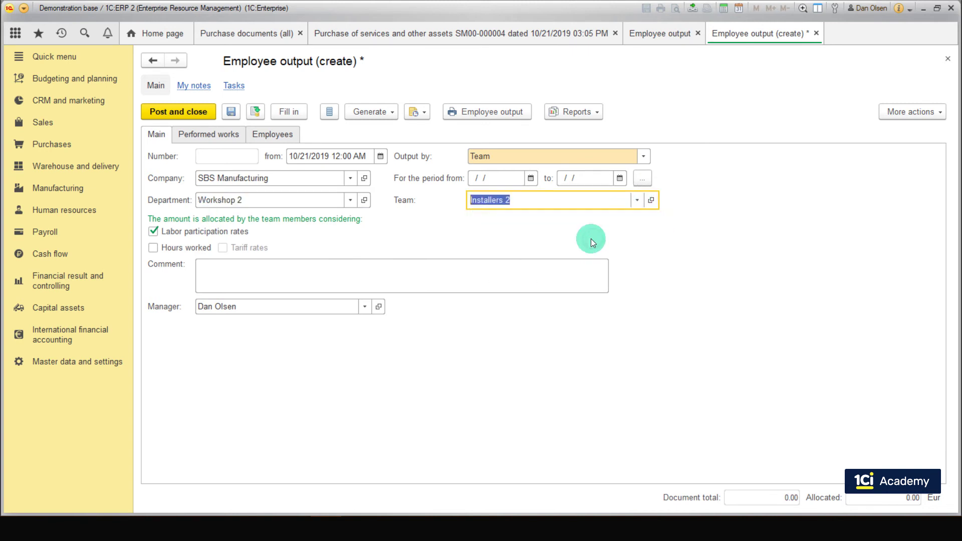
# - Fill performed works by references and employees by previous content, then post and close
pyautogui.click(236, 143)
pyautogui.click(253, 157)
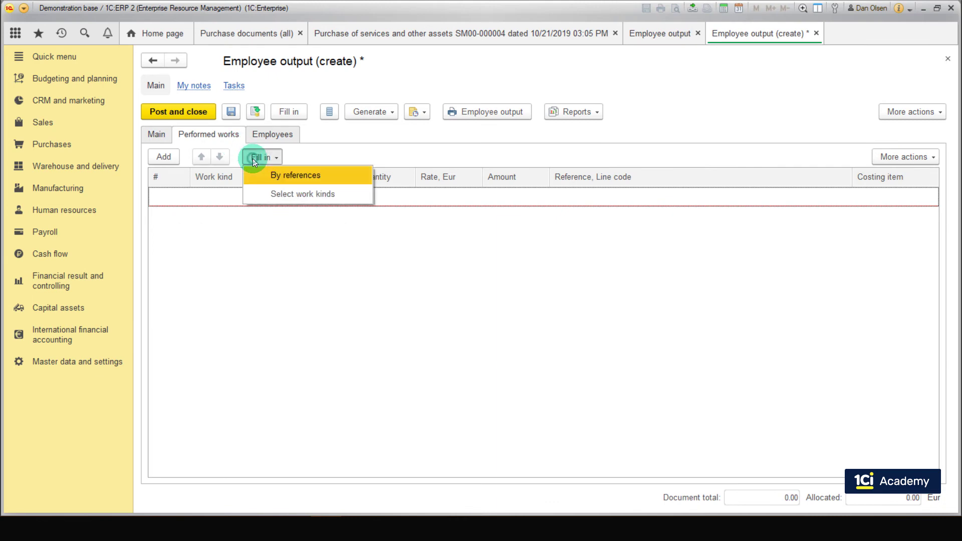
pyautogui.click(281, 175)
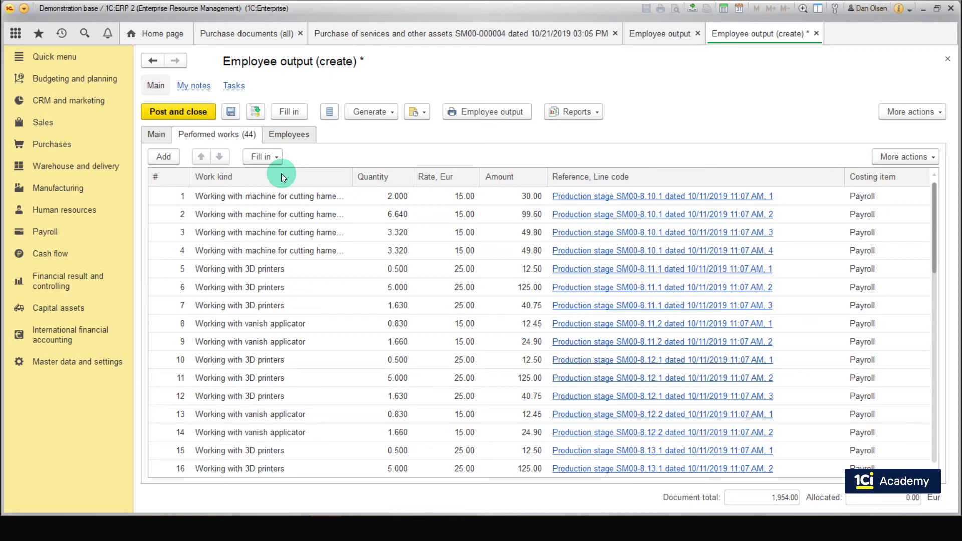
pyautogui.click(299, 140)
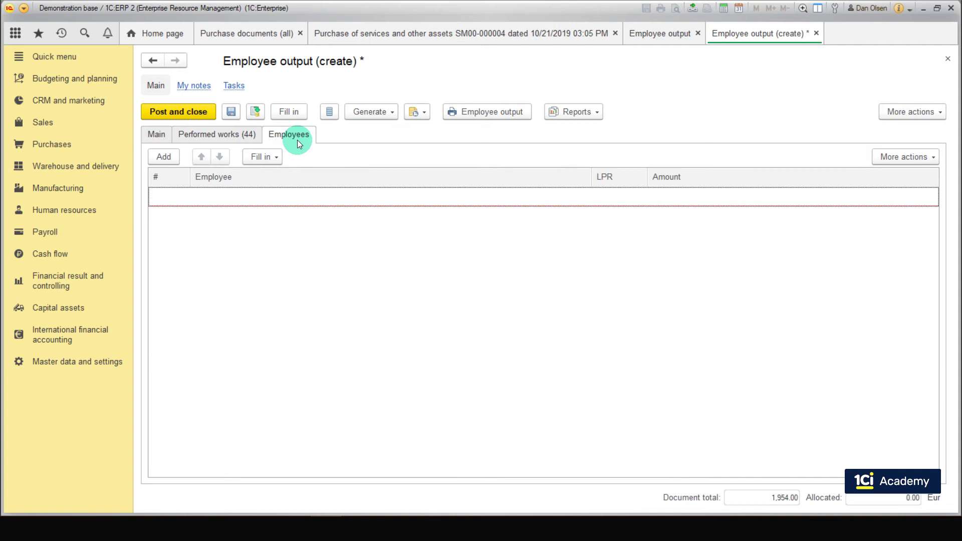
pyautogui.click(273, 157)
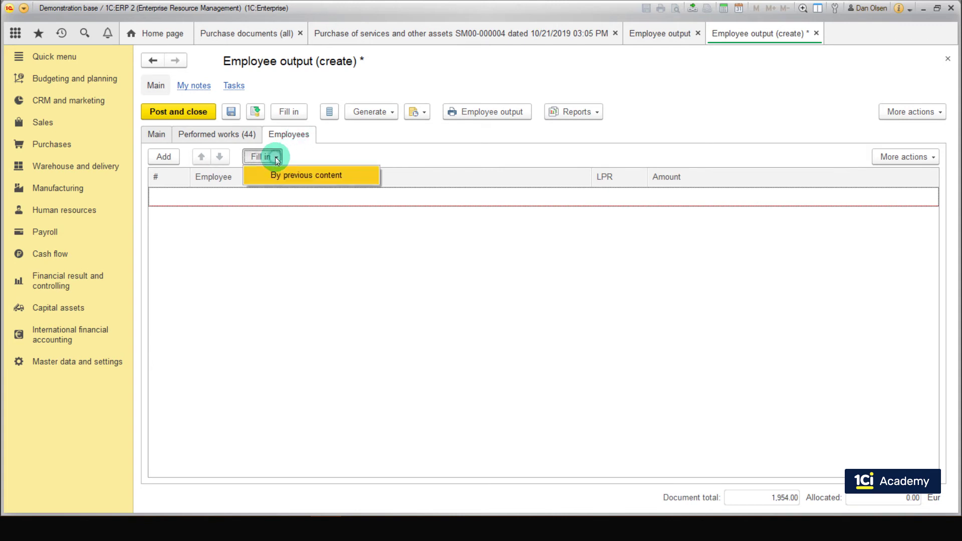
pyautogui.click(295, 178)
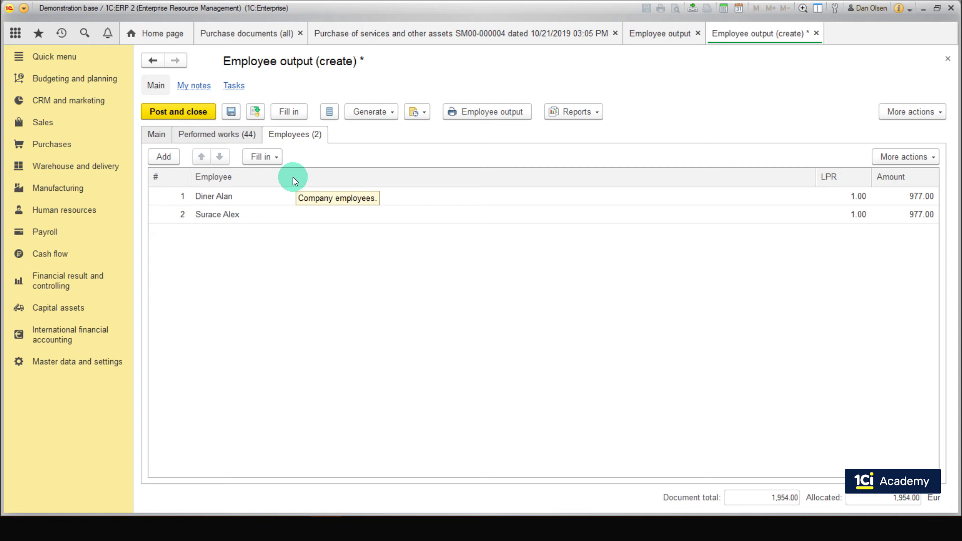
pyautogui.click(206, 112)
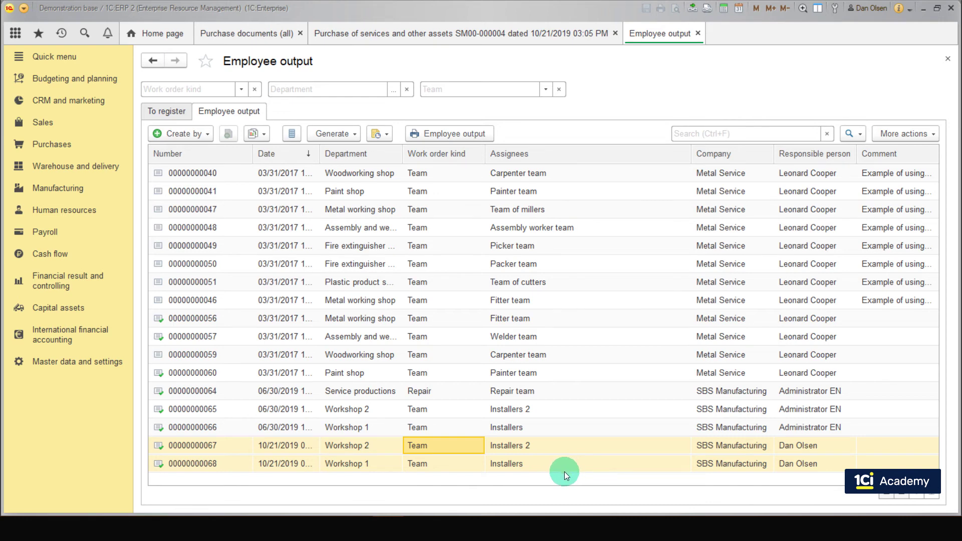
# - Open Expense allocation to product cost with SBS Manufacturing as the company
pyautogui.click(87, 196)
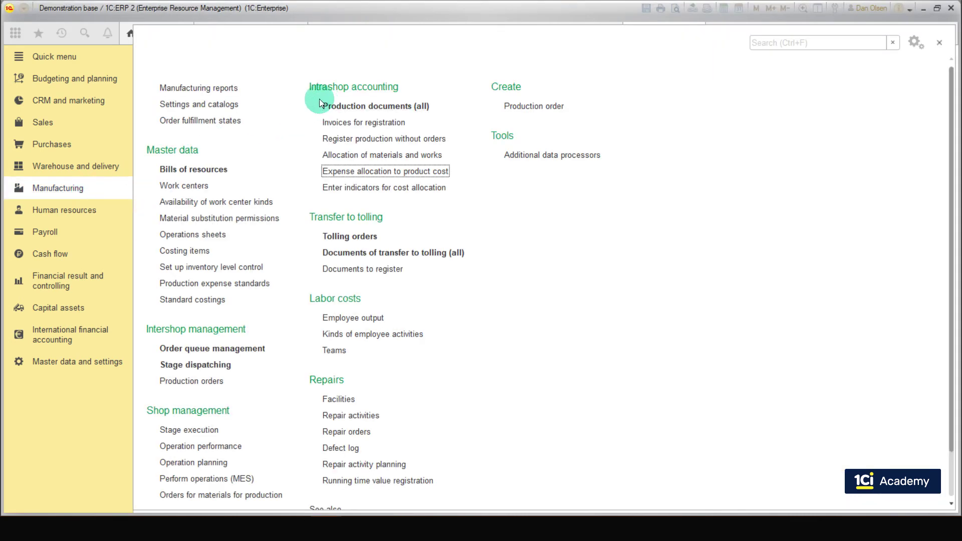
pyautogui.click(361, 172)
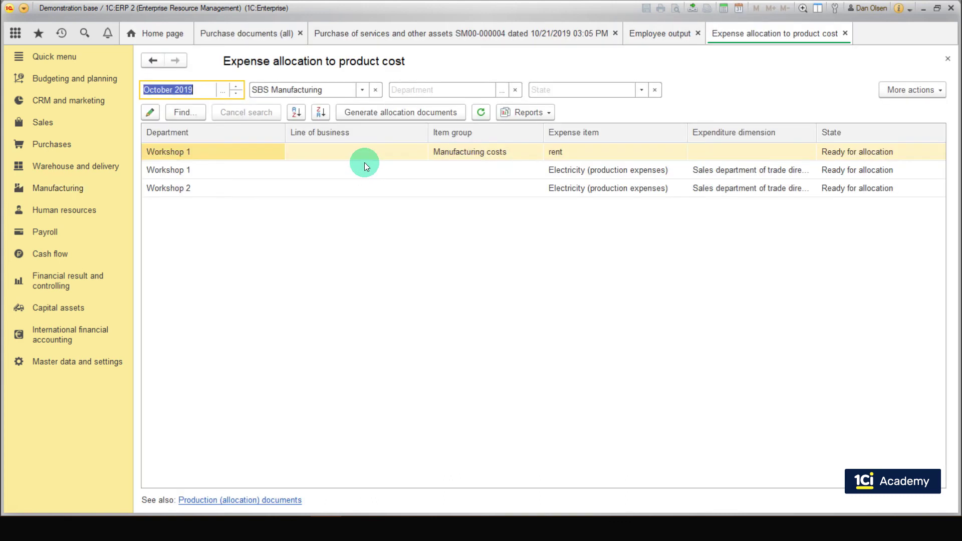
pyautogui.click(361, 91)
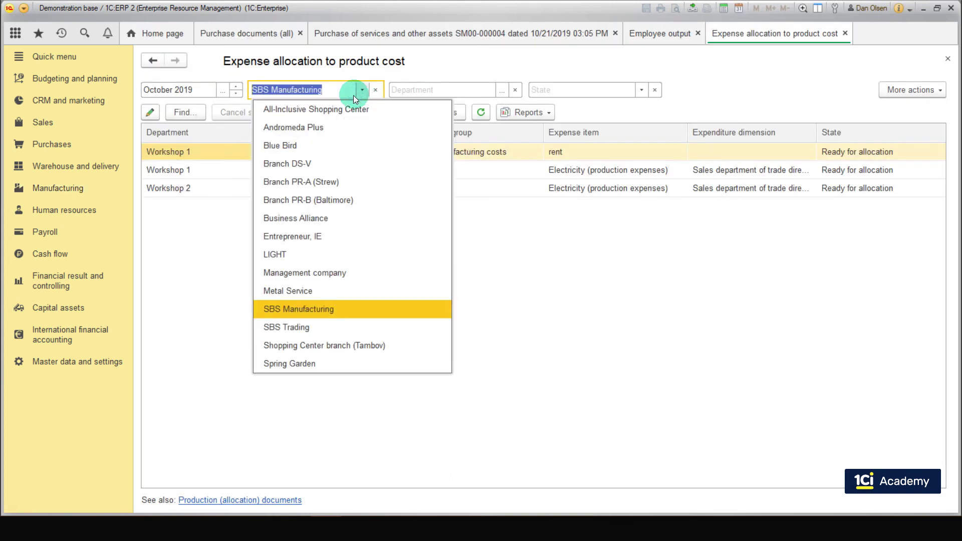
pyautogui.click(324, 306)
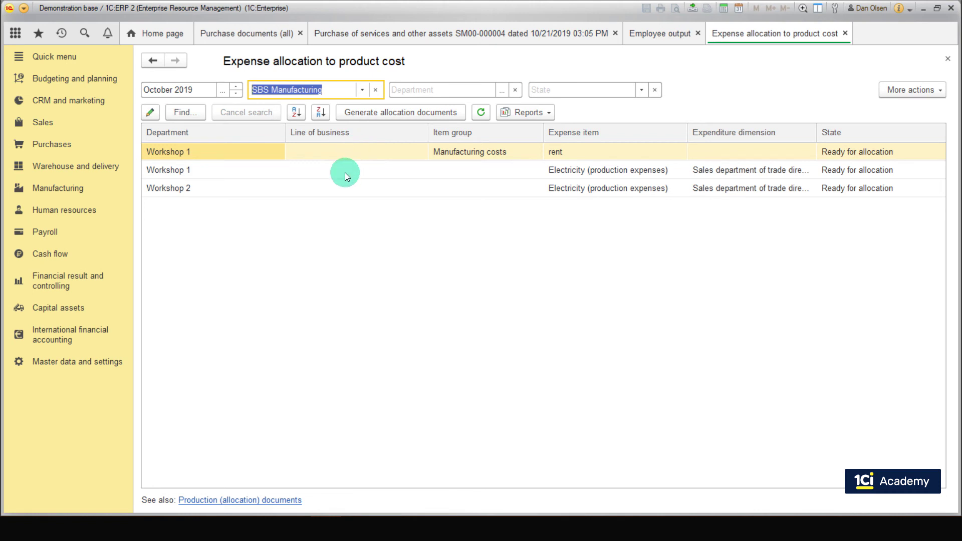
# - Select the expense rows, ending with the Workshop 1 rent expense selected
pyautogui.click(340, 191)
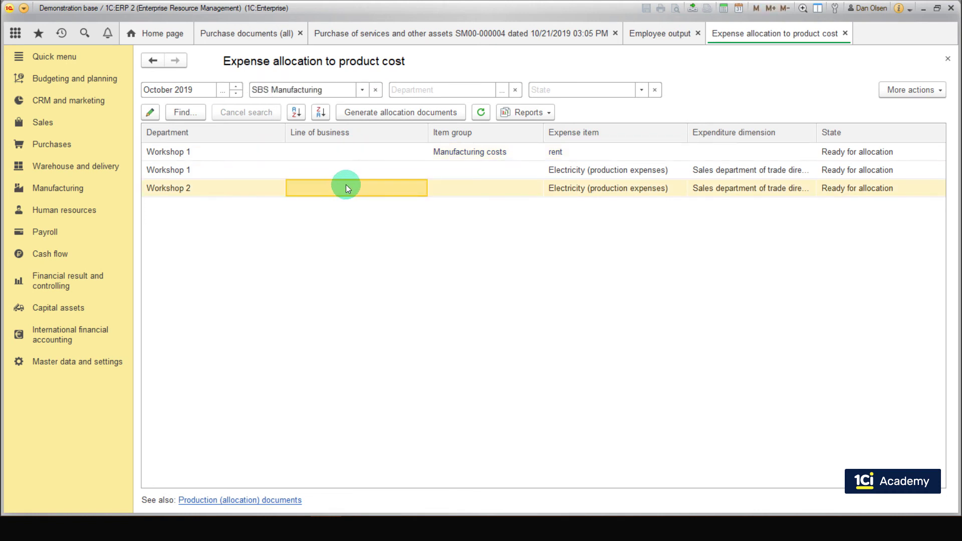
pyautogui.keyDown('shift'); pyautogui.click(335, 156); pyautogui.keyUp('shift')
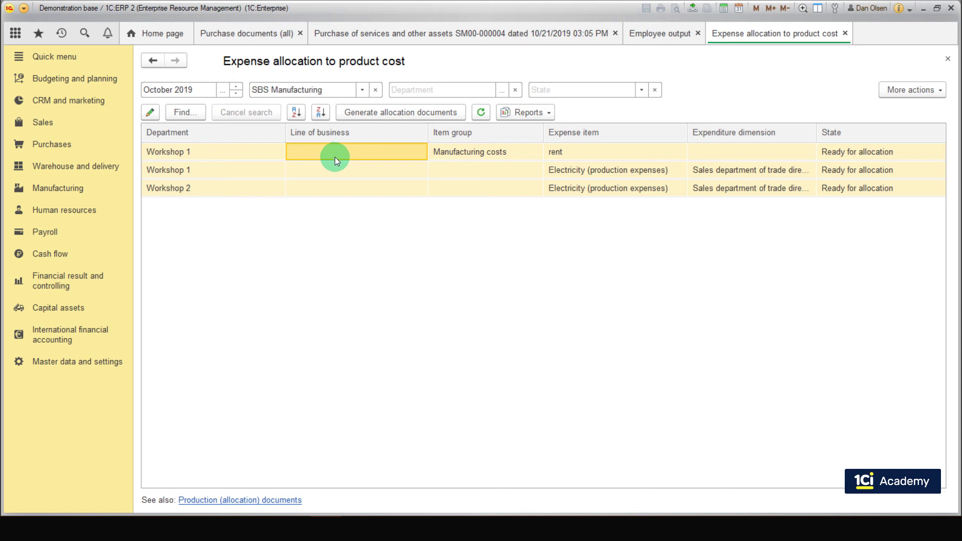
pyautogui.press('Down')
pyautogui.press('Down')
pyautogui.press('Right')
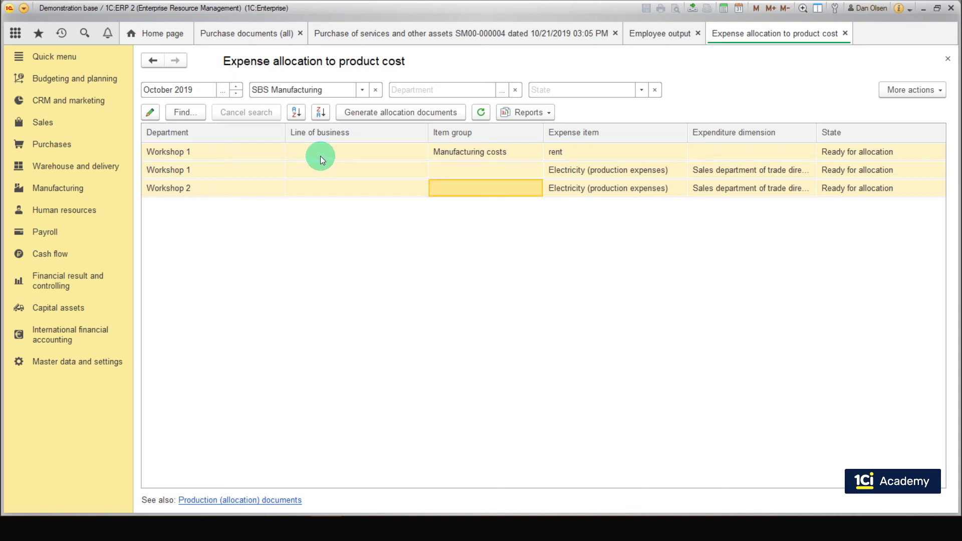
pyautogui.click(320, 156)
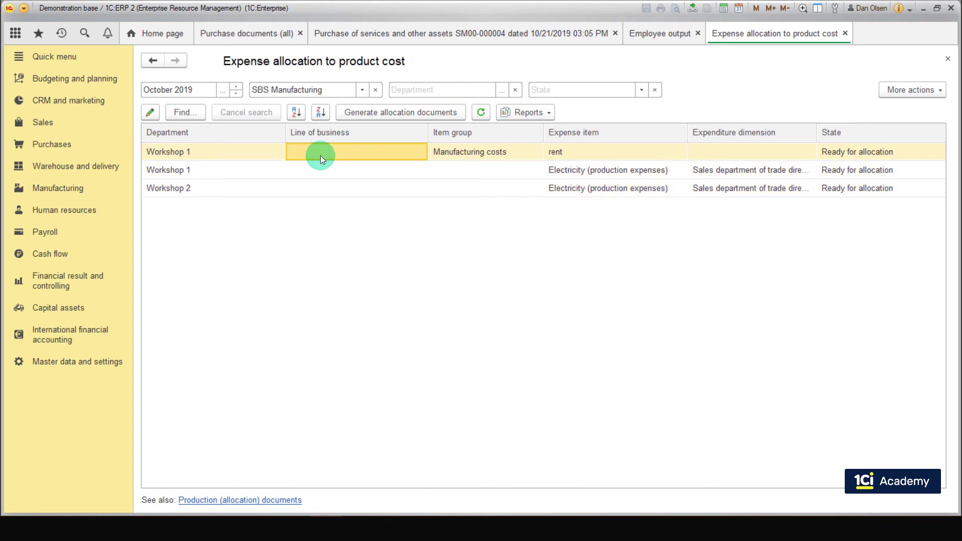
# - Review the rent expense's allocation rules, then generate allocation documents for all three expenses
pyautogui.doubleClick(320, 155)
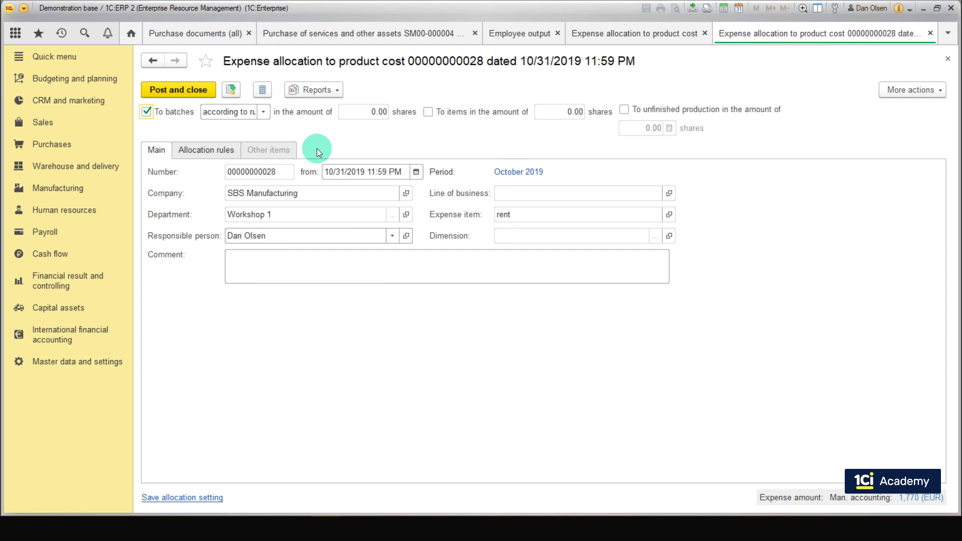
pyautogui.click(237, 150)
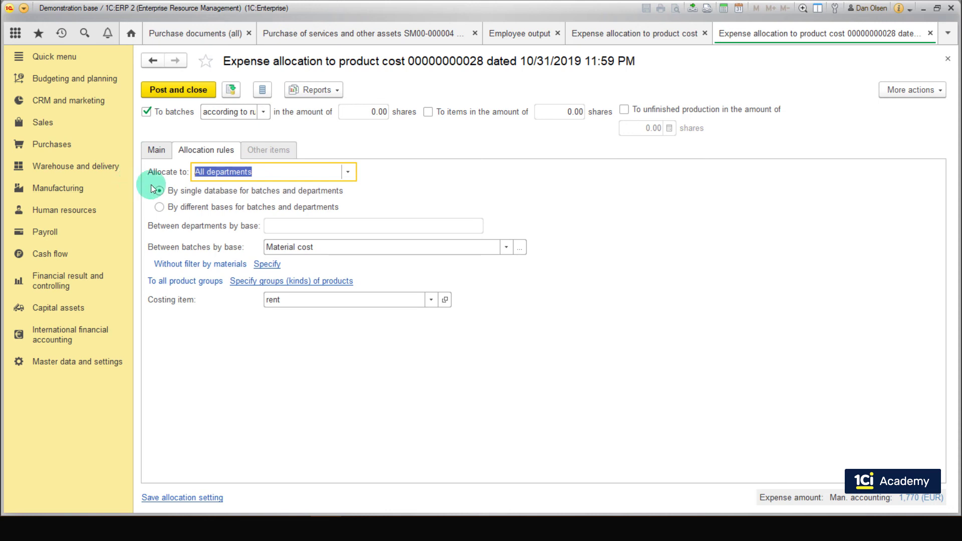
pyautogui.click(931, 33)
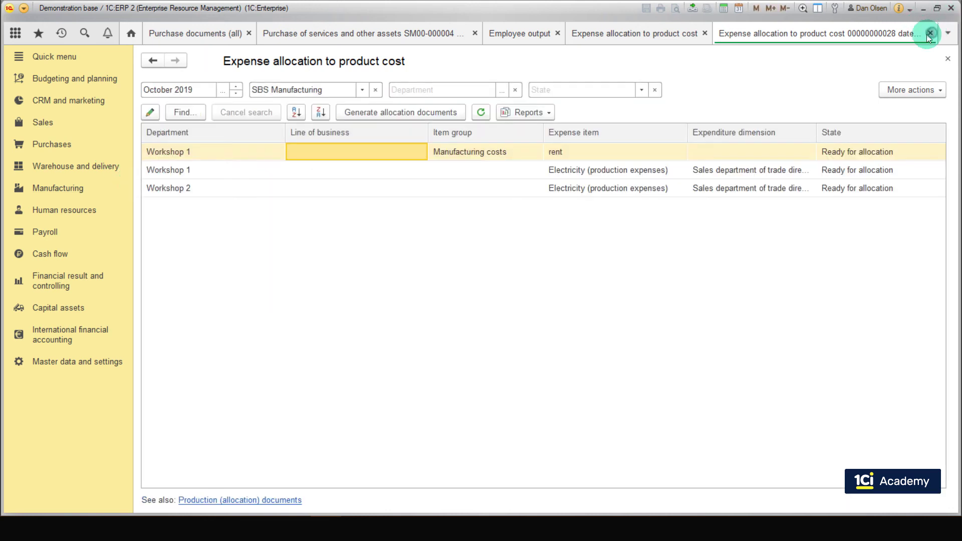
pyautogui.keyDown('shift'); pyautogui.click(475, 188); pyautogui.keyUp('shift')
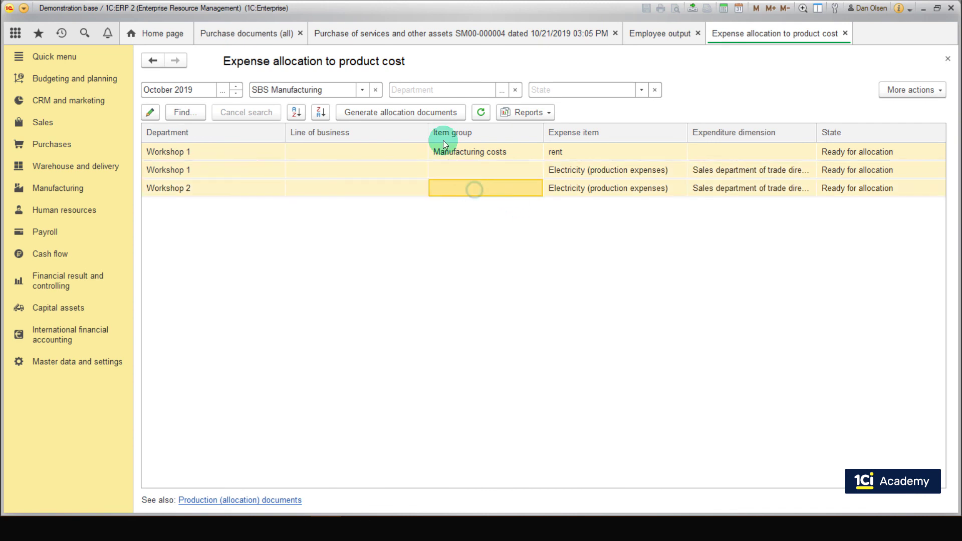
pyautogui.click(415, 108)
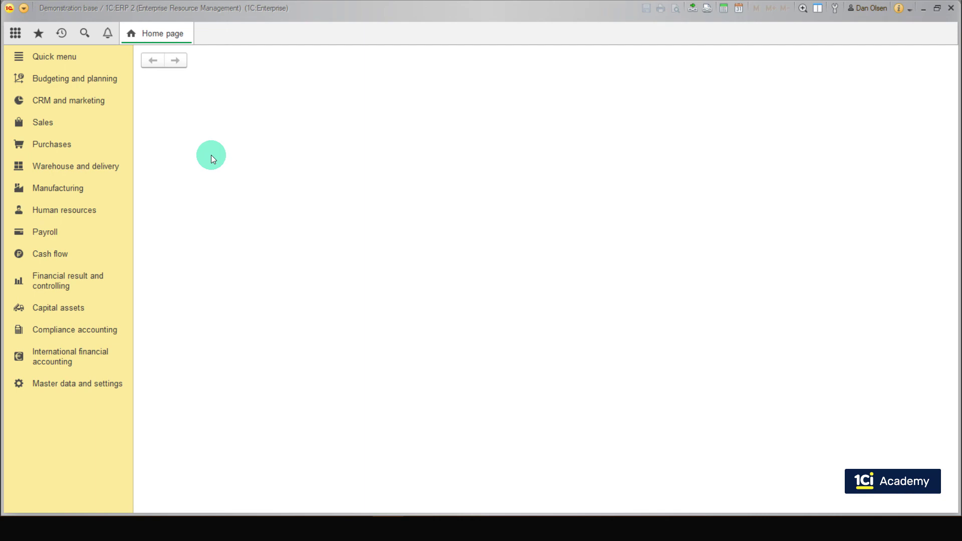
# - Open the Movement of itemized expenses by companies report from Manufacturing reports
pyautogui.click(70, 187)
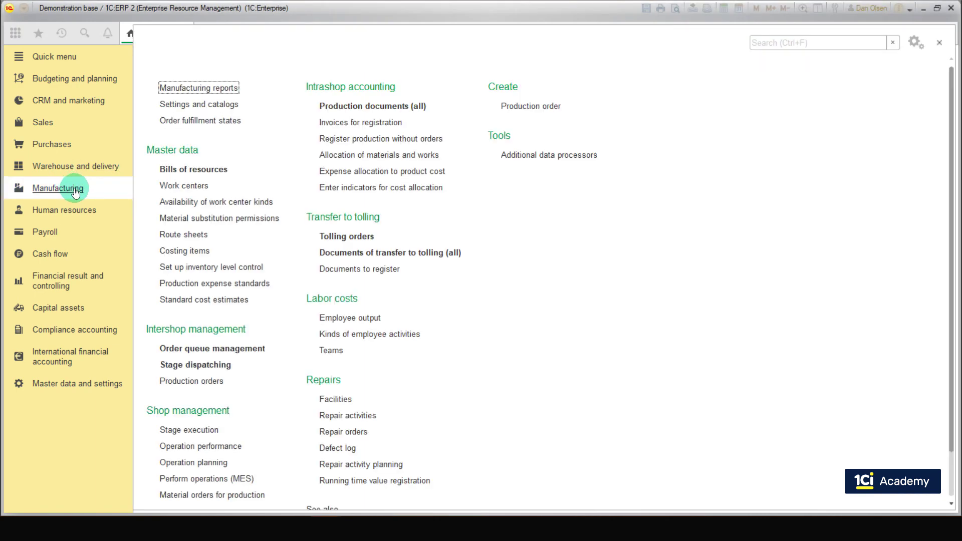
pyautogui.click(200, 89)
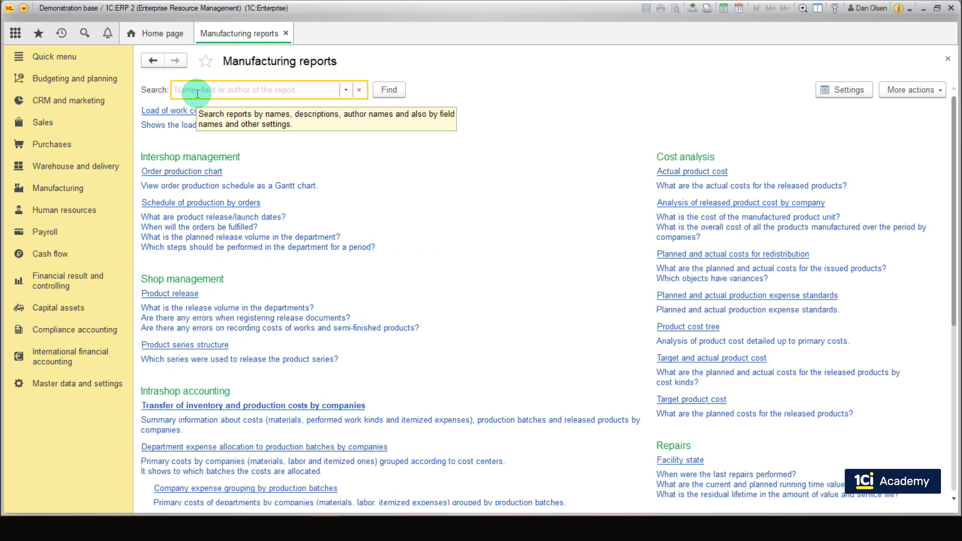
pyautogui.scroll(-5, 379, 384)
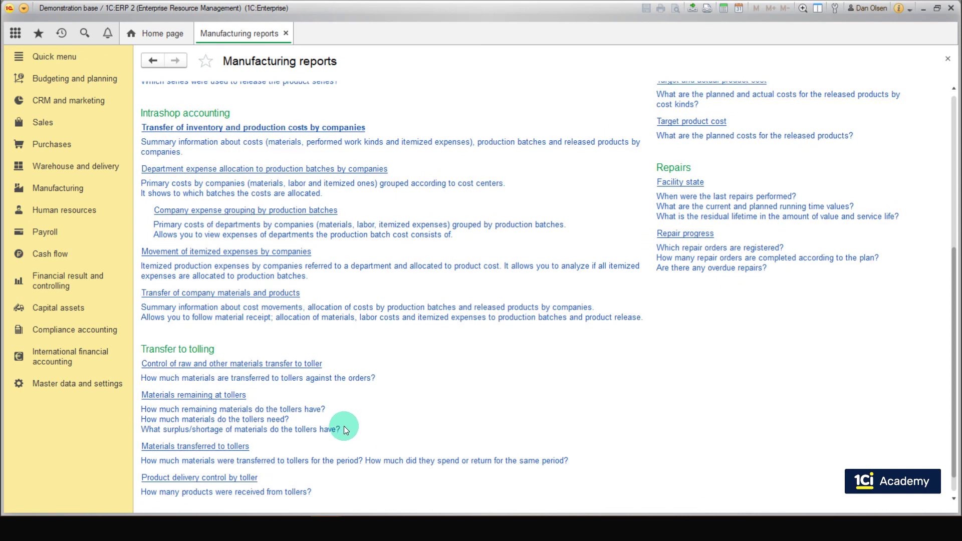
pyautogui.click(234, 257)
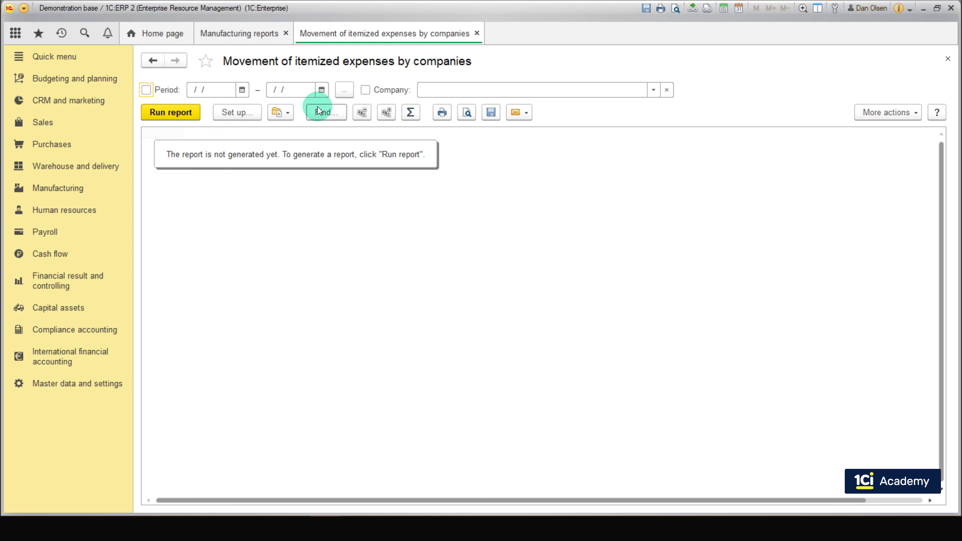
# - Run the report for October 2019 filtered to SBS Manufacturing
pyautogui.click(344, 90)
pyautogui.doubleClick(449, 320)
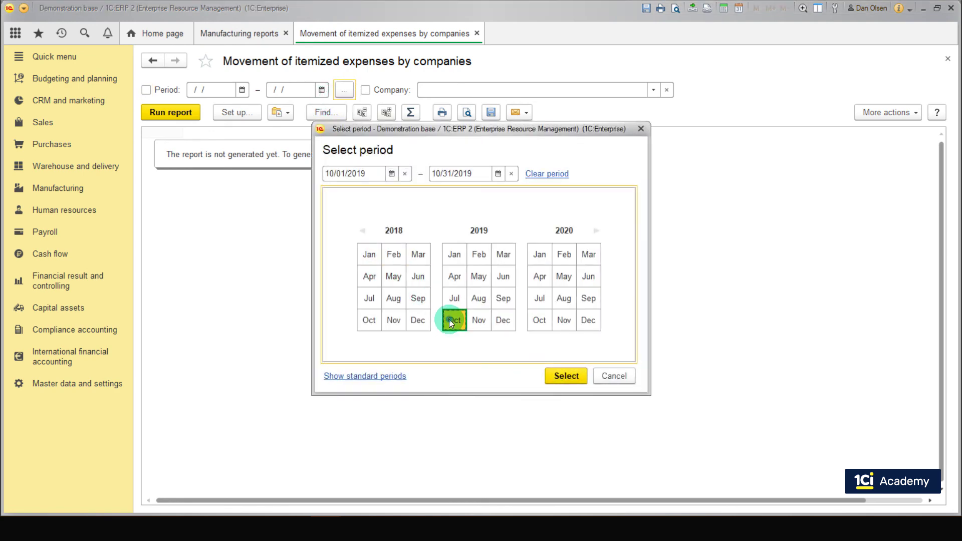
pyautogui.click(653, 90)
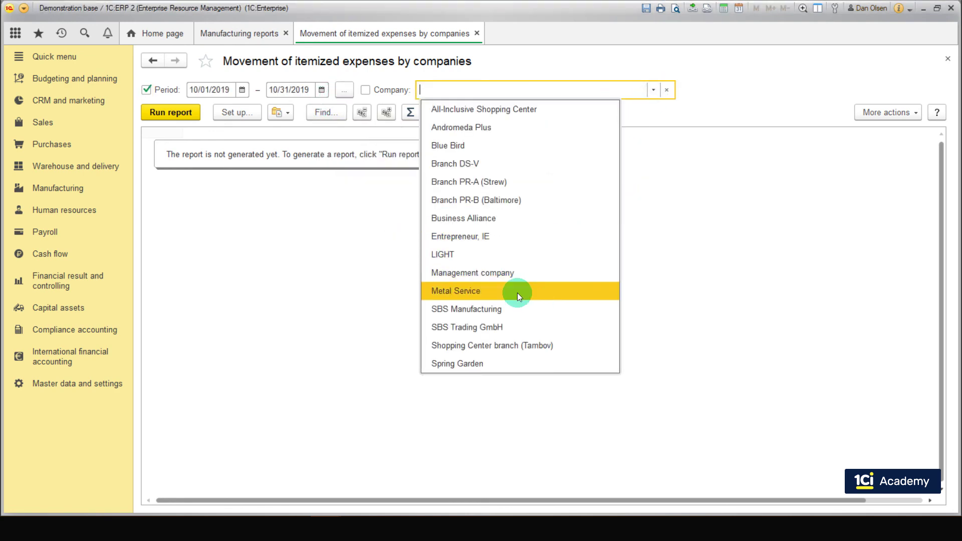
pyautogui.click(507, 314)
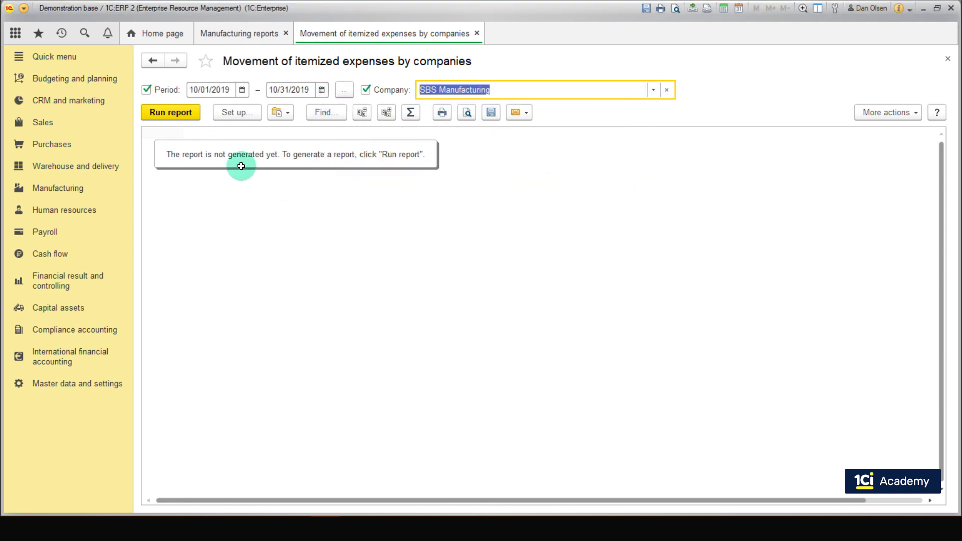
pyautogui.click(176, 119)
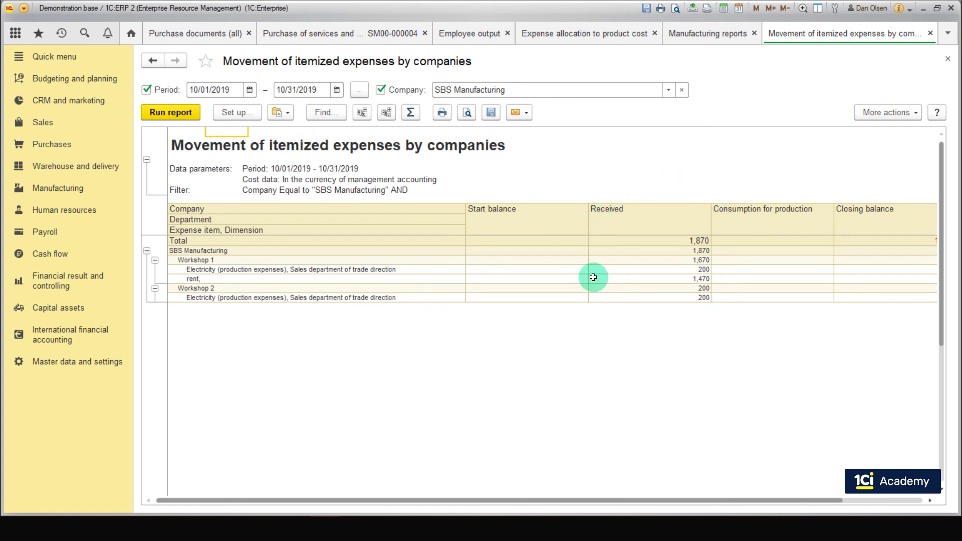
# - Perform all October 2019 month-end closing operations and return to the itemized expenses report
pyautogui.click(102, 280)
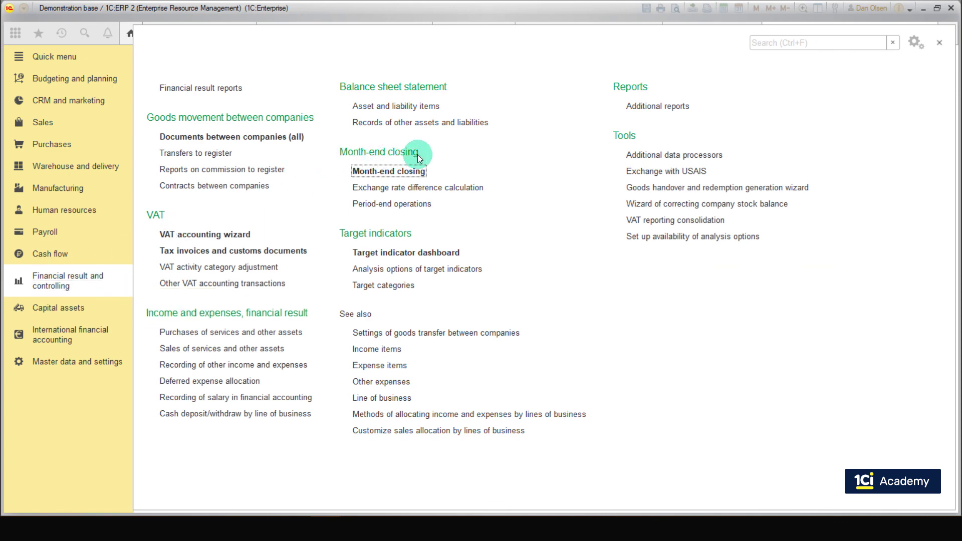
pyautogui.click(394, 174)
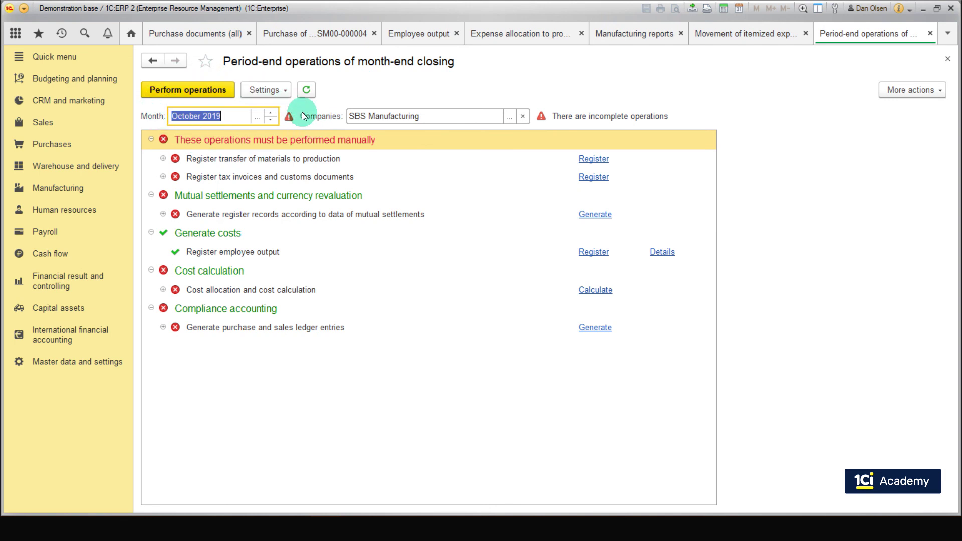
pyautogui.click(228, 91)
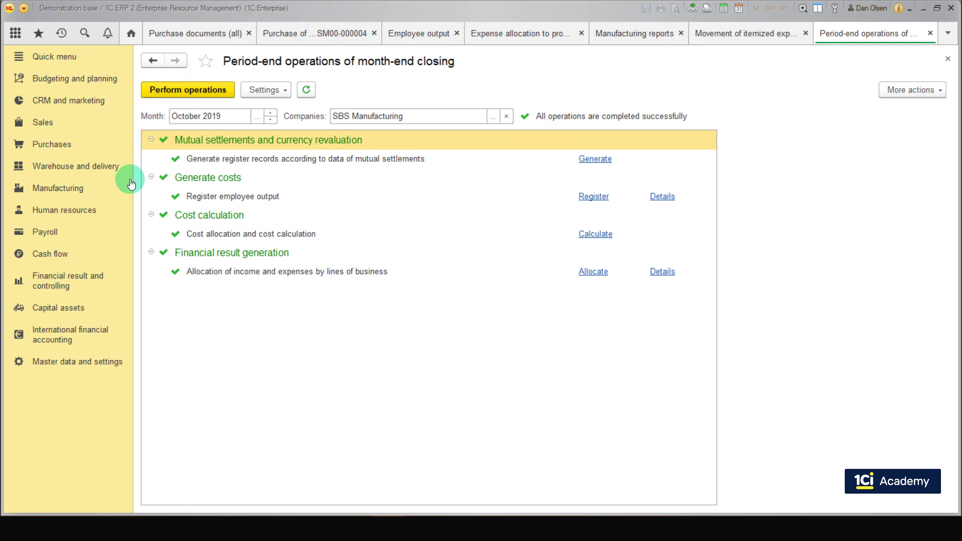
pyautogui.click(707, 38)
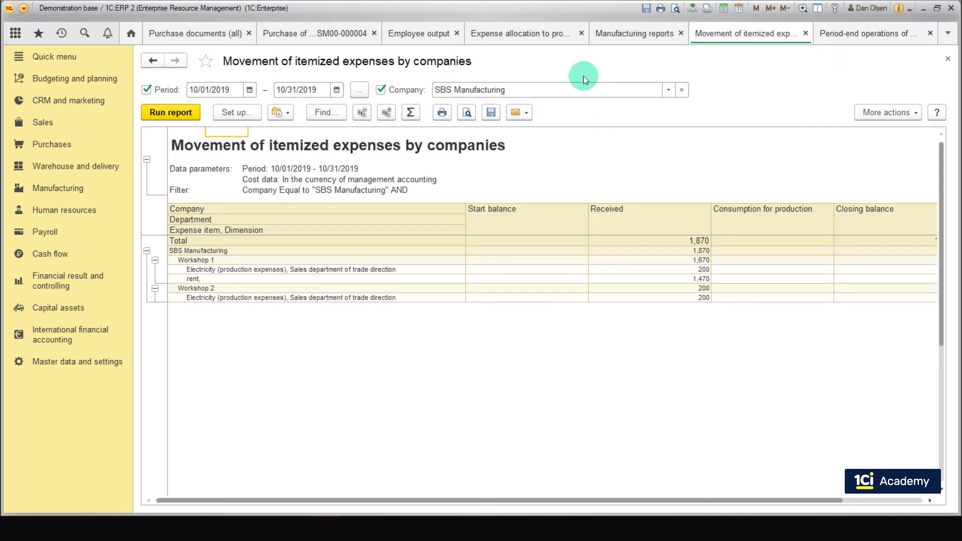
# - Rerun the itemized expenses report to show expenses consumed for production
pyautogui.click(186, 112)
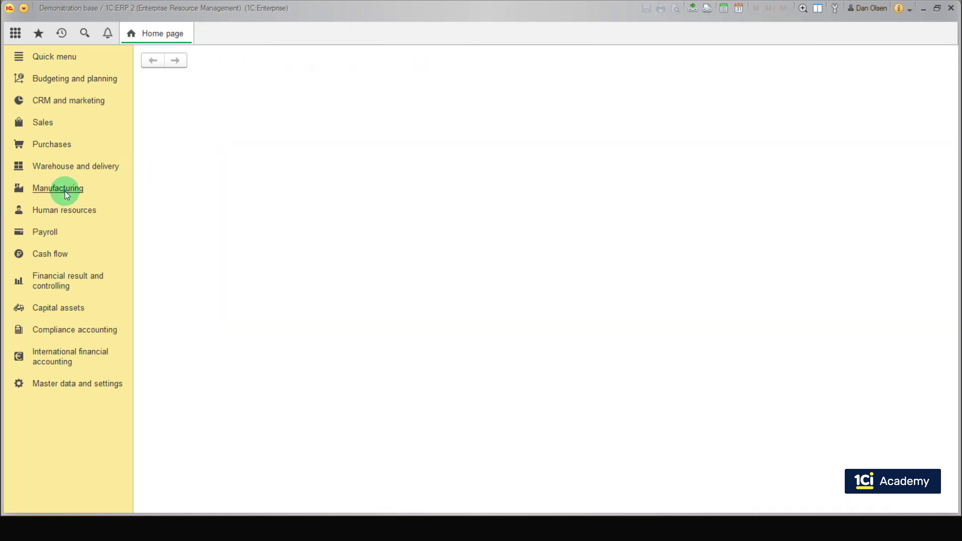
# - Open the Actual product cost report from Manufacturing reports
pyautogui.click(65, 195)
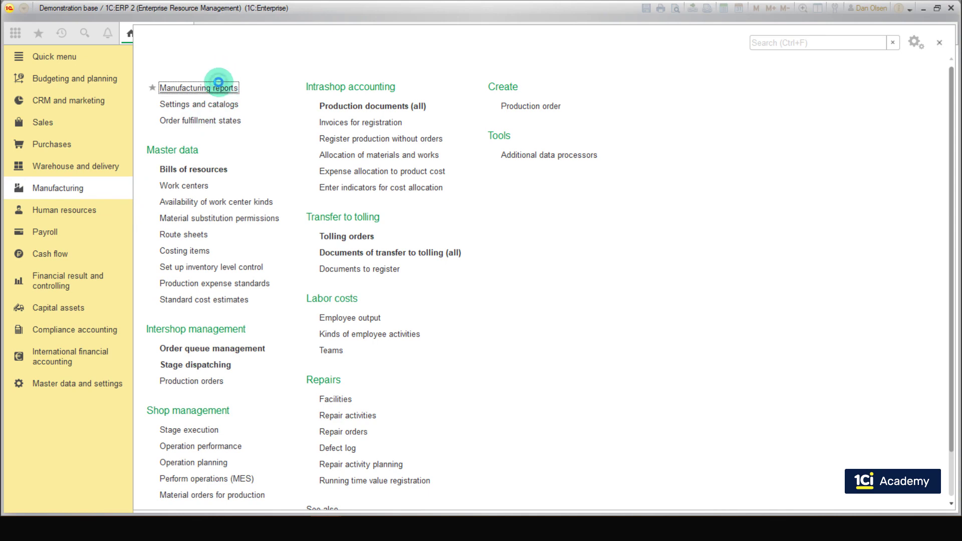
pyautogui.click(221, 88)
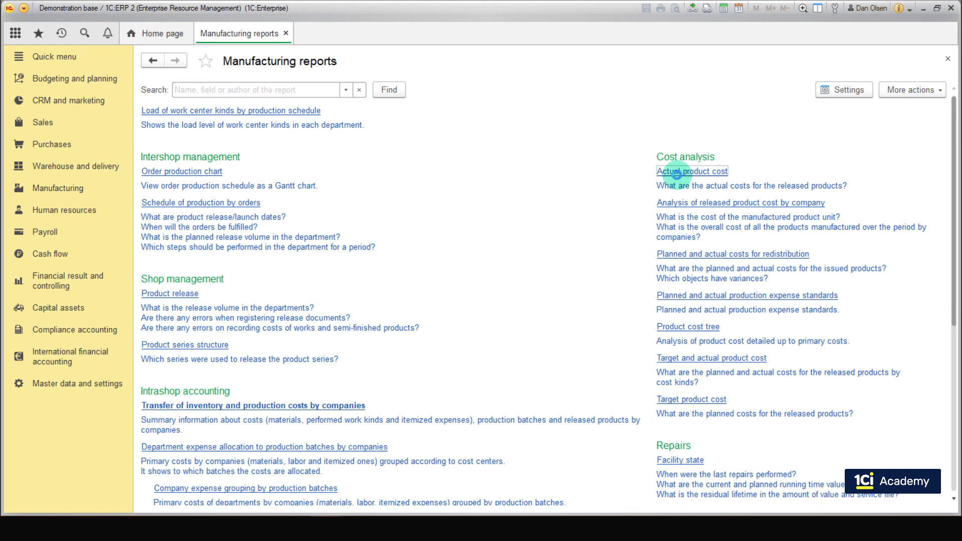
pyautogui.click(686, 173)
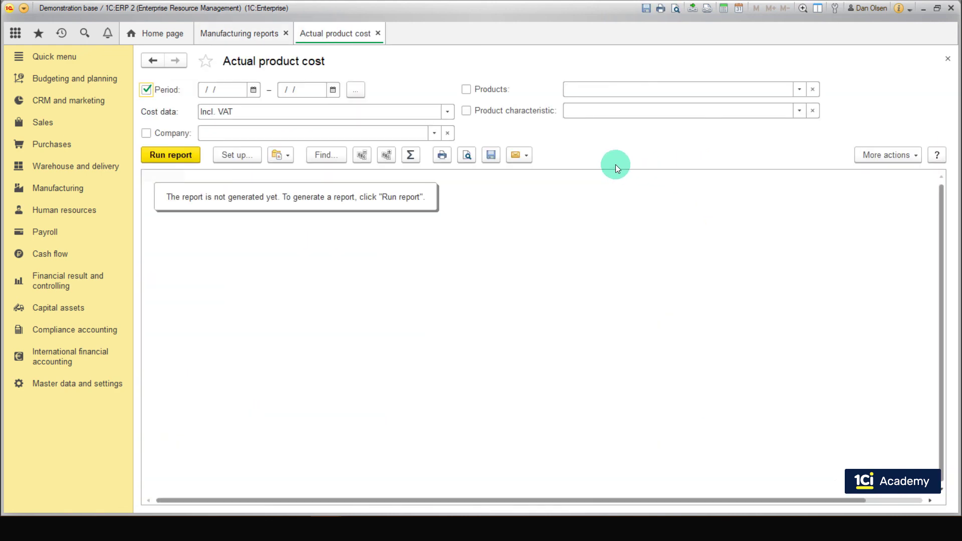
# - Run the Actual product cost report for October 2019 and scroll through the product costs
pyautogui.click(355, 89)
pyautogui.click(455, 312)
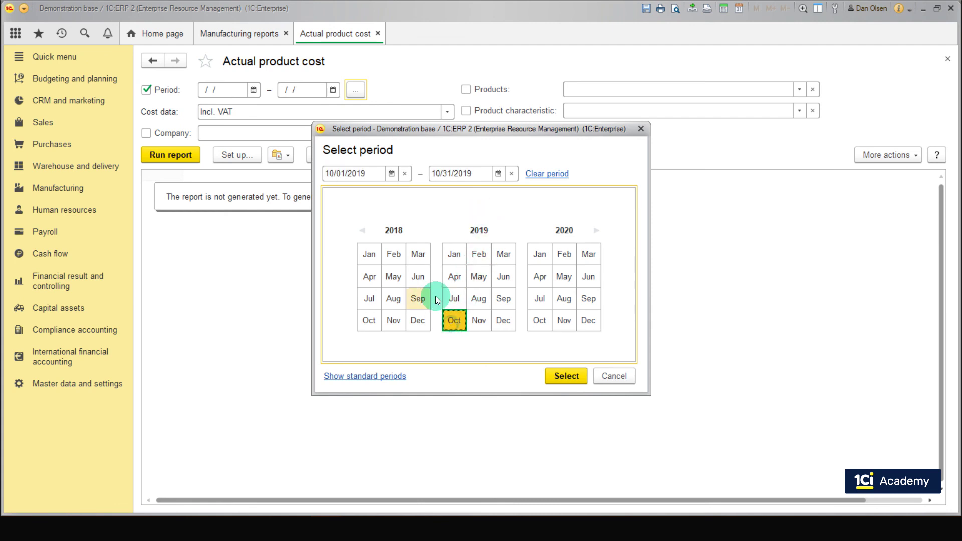
pyautogui.click(547, 372)
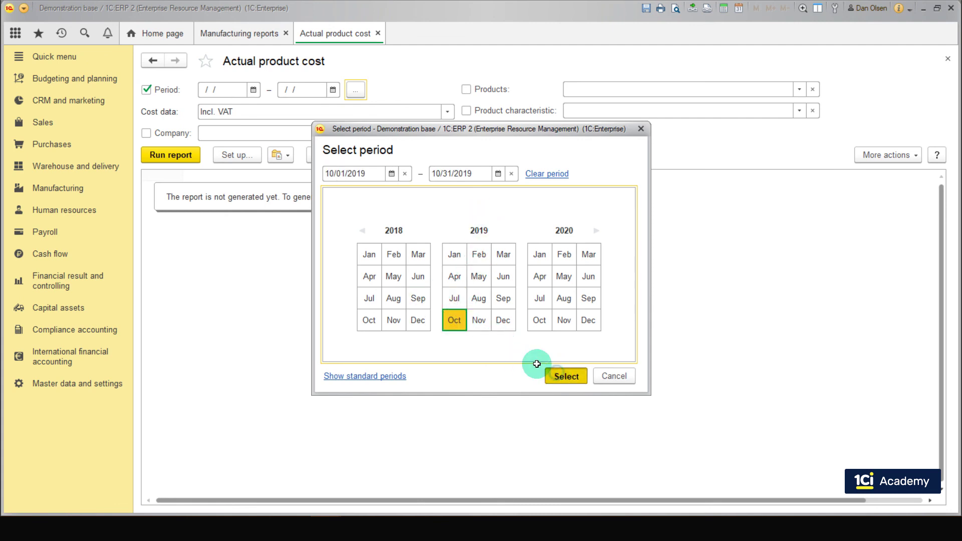
pyautogui.click(187, 156)
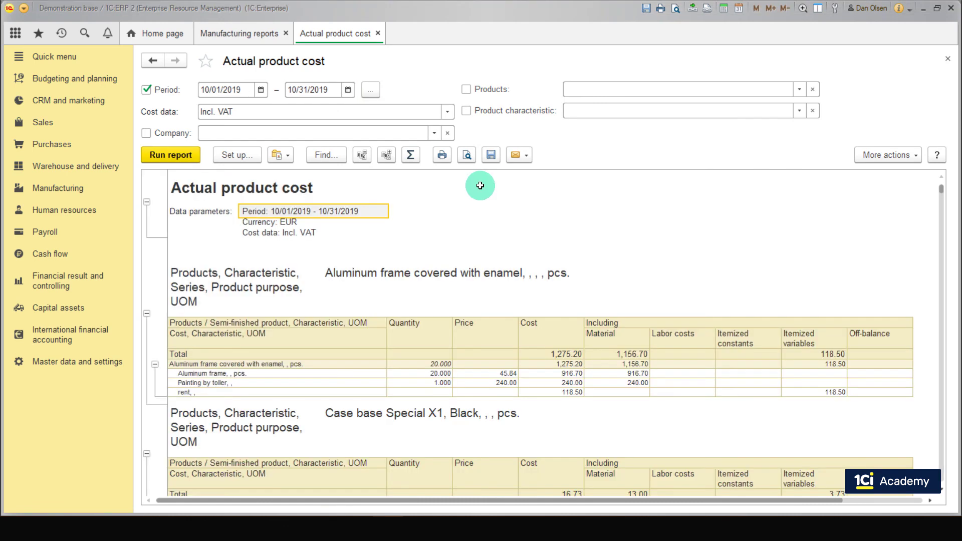
pyautogui.scroll(-5, 496, 215)
pyautogui.scroll(-10, 498, 225)
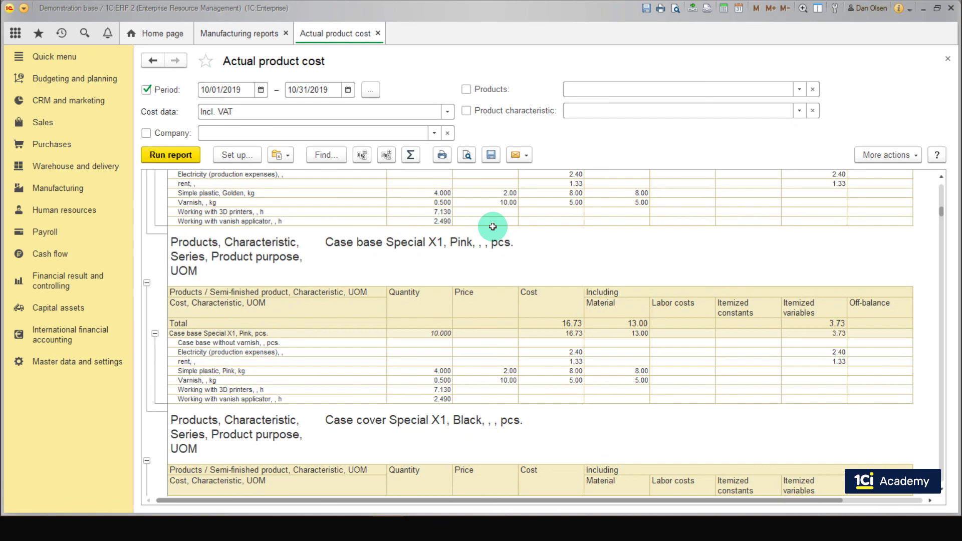
pyautogui.scroll(-5, 493, 226)
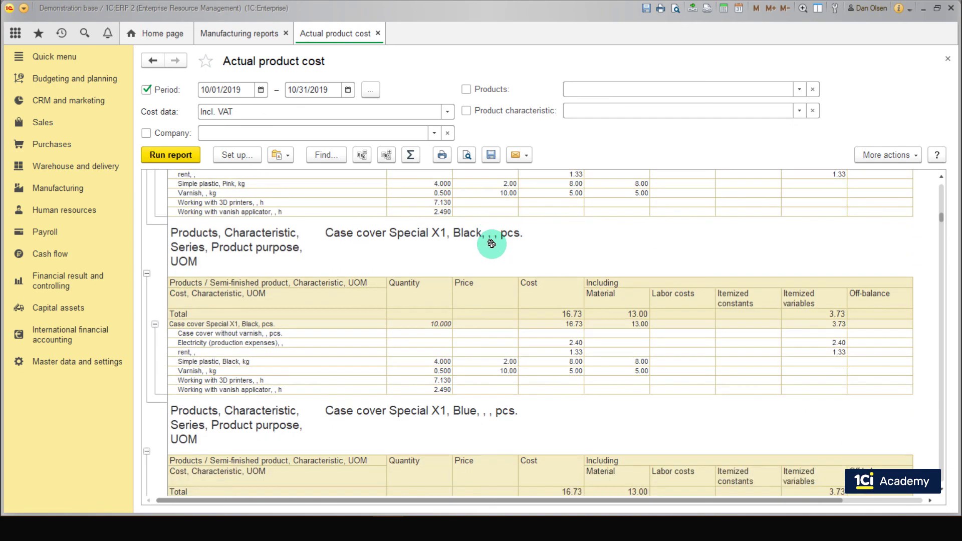
pyautogui.scroll(-5, 492, 243)
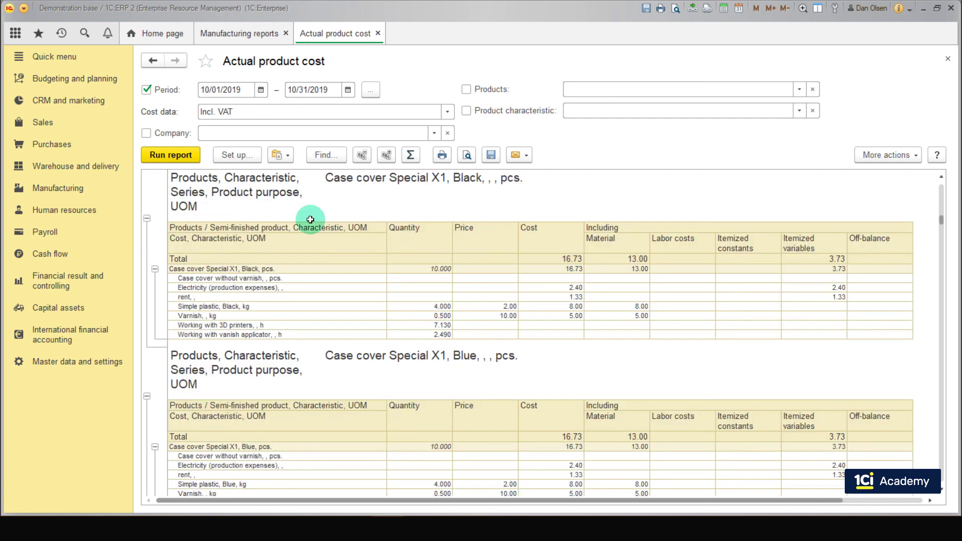